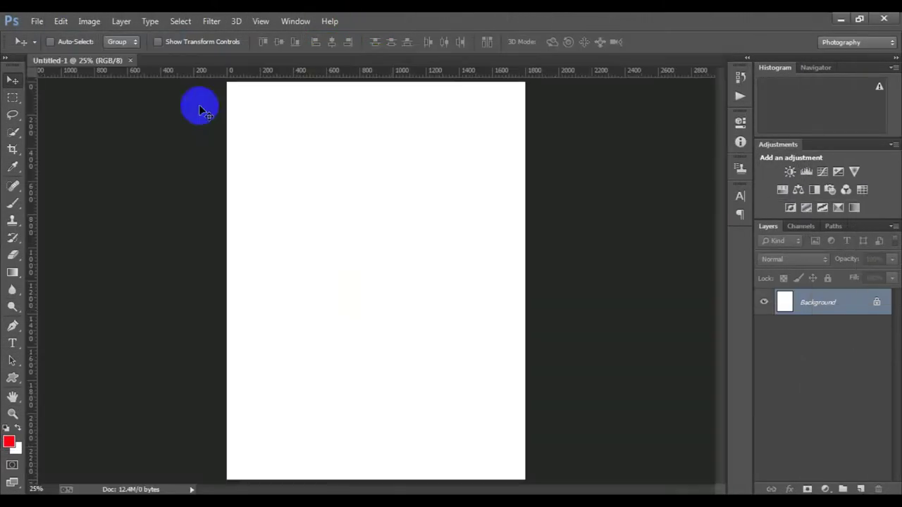
- Add a Gradient Fill layer using the Black-White gradient preset
{"action": "key", "text": "ctrl+minus"}
{"action": "left_click", "coordinate": [826, 489]}
{"action": "left_click", "coordinate": [805, 215]}
{"action": "left_click", "coordinate": [546, 157]}
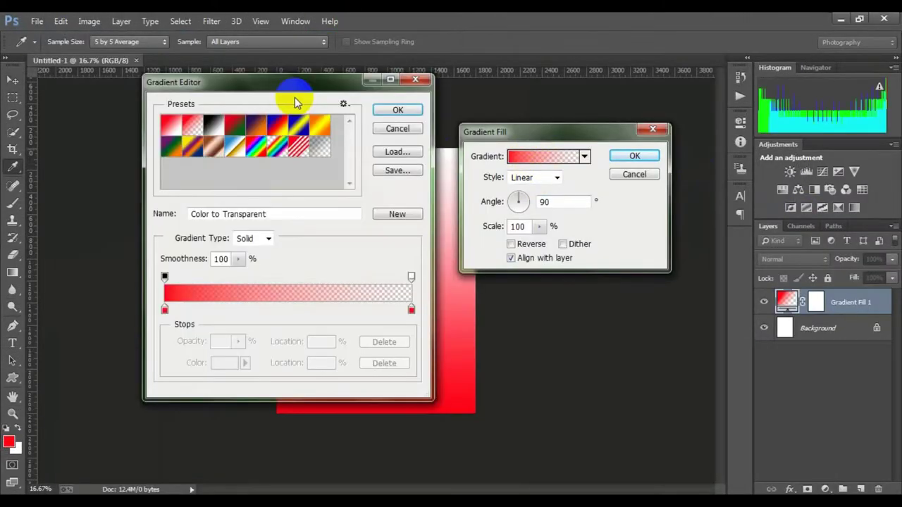
{"action": "left_click", "coordinate": [213, 126]}
{"action": "key", "text": "Return"}
- Make the gradient reversed and radial at 248% scale, and confirm the fill
{"action": "left_click", "coordinate": [511, 244]}
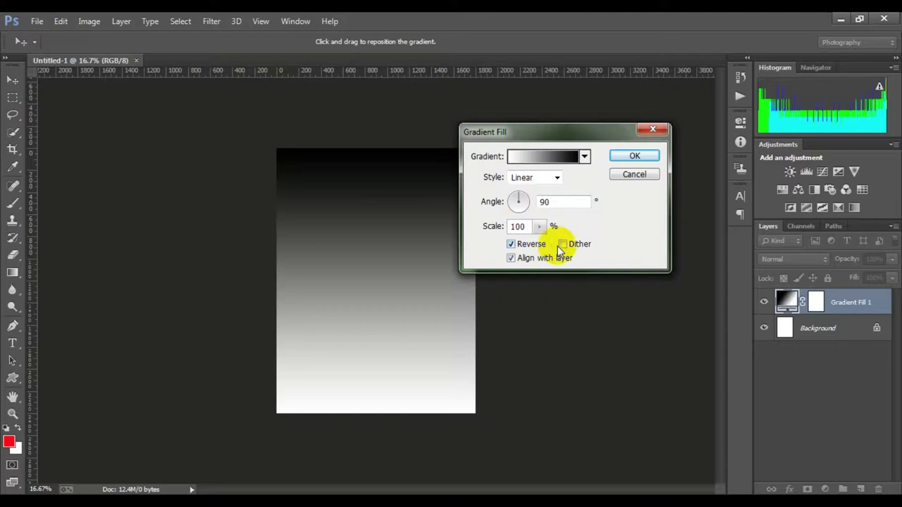
{"action": "left_click", "coordinate": [542, 180]}
{"action": "left_click", "coordinate": [536, 201]}
{"action": "left_click_drag", "start_coordinate": [597, 249], "coordinate": [550, 243]}
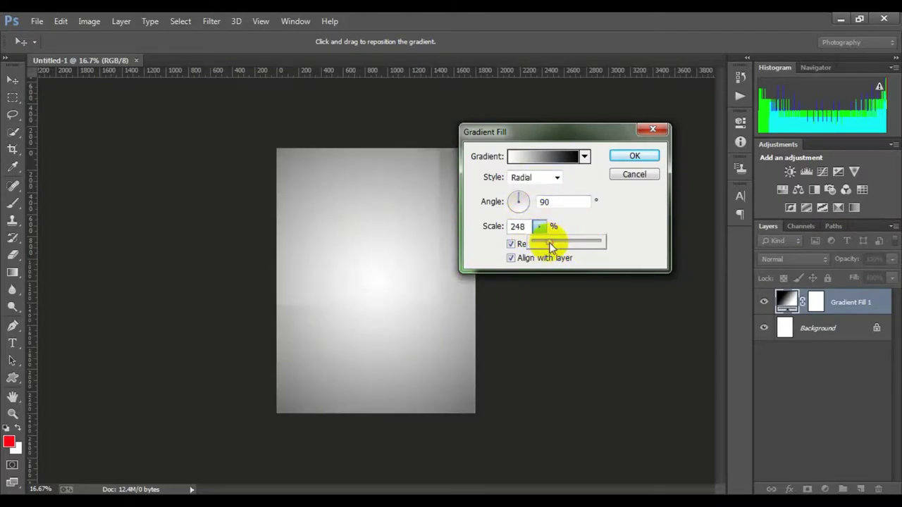
{"action": "left_click", "coordinate": [634, 156]}
{"action": "left_click", "coordinate": [763, 302]}
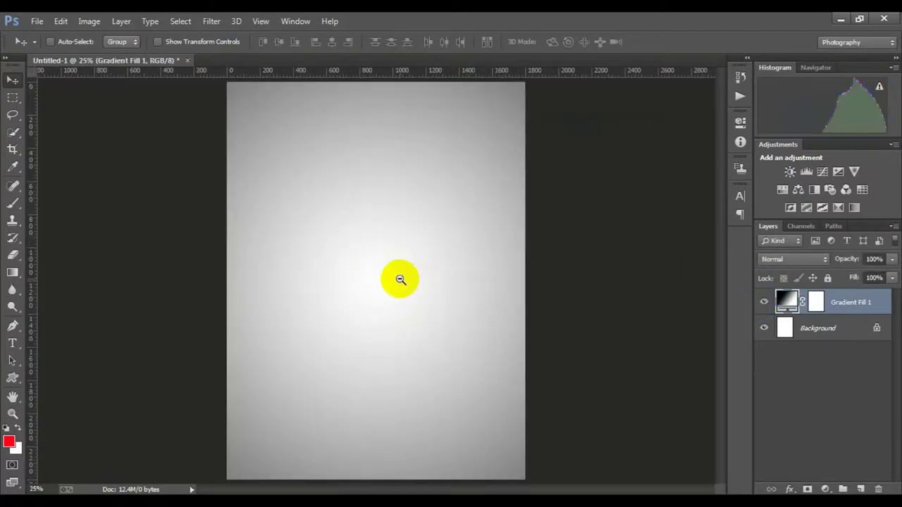
{"action": "right_click", "coordinate": [829, 336]}
- Place three vertical guides and two horizontal guides near the poster's top
{"action": "left_click", "coordinate": [62, 179]}
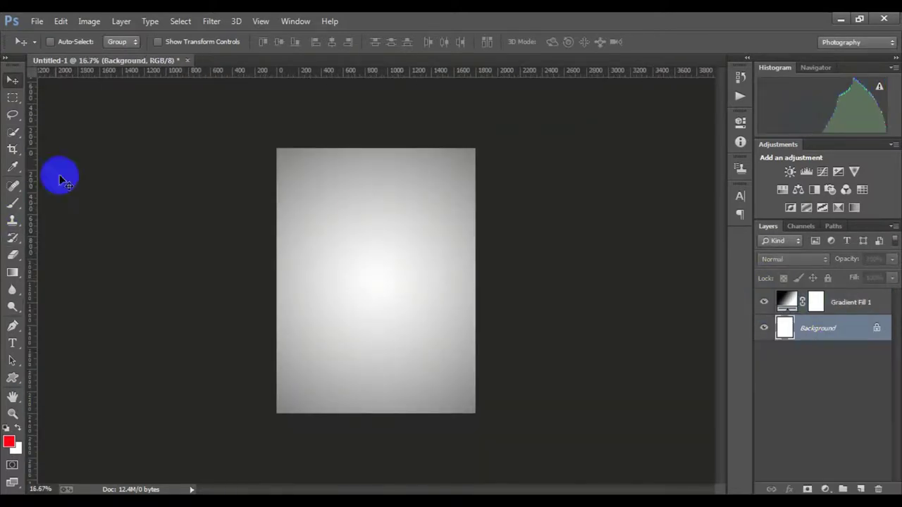
{"action": "left_click_drag", "start_coordinate": [42, 123], "coordinate": [301, 222]}
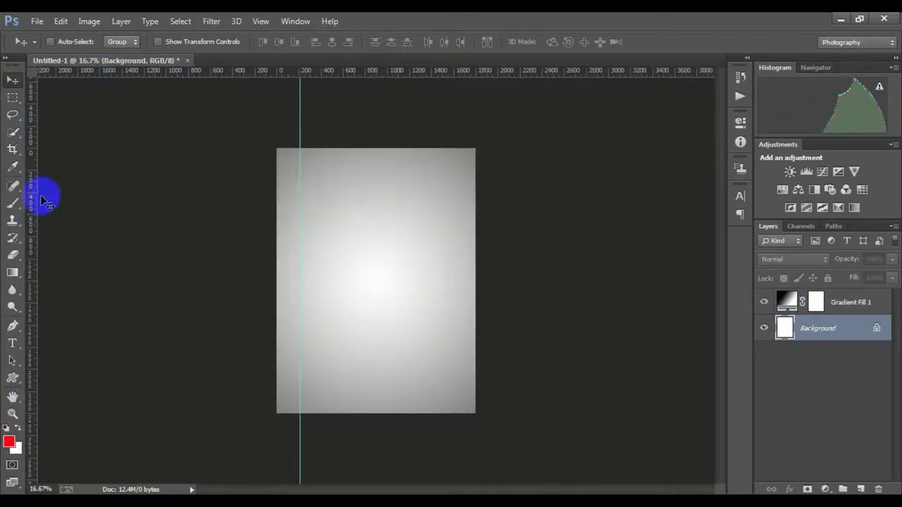
{"action": "left_click_drag", "start_coordinate": [44, 202], "coordinate": [341, 213]}
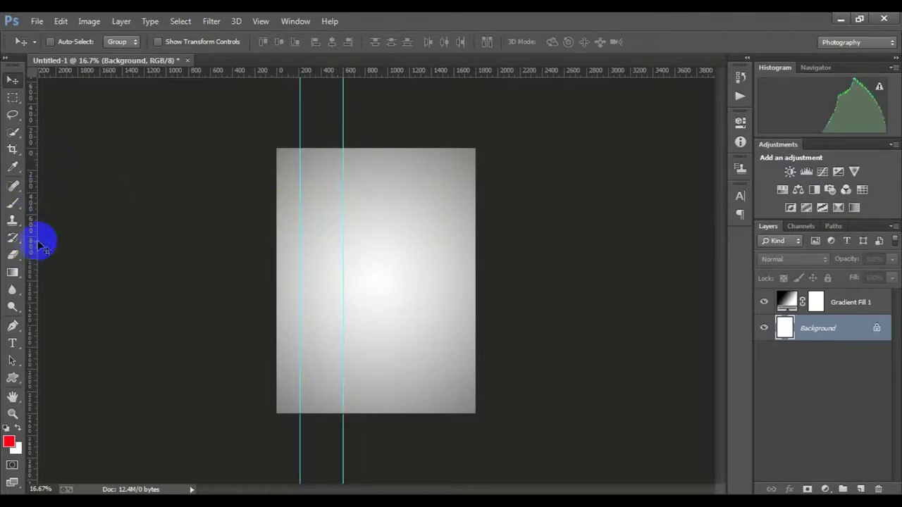
{"action": "left_click_drag", "start_coordinate": [36, 241], "coordinate": [322, 205]}
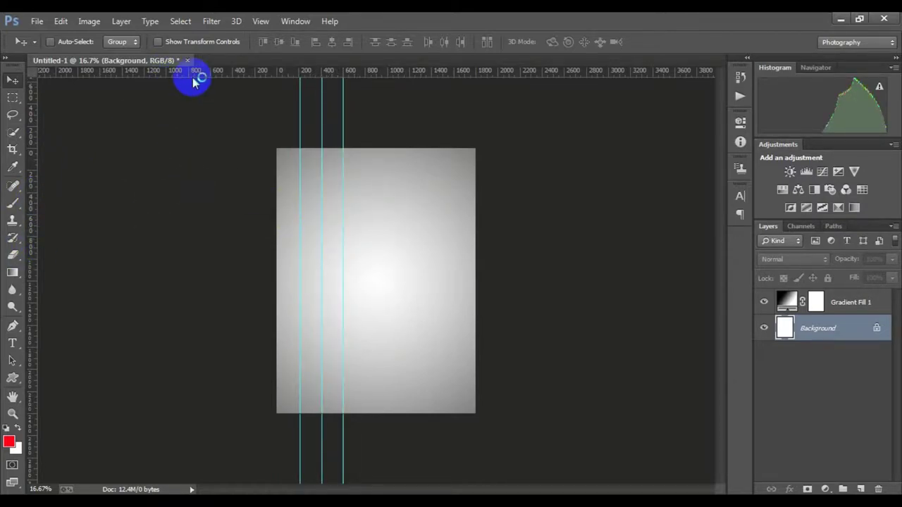
{"action": "left_click_drag", "start_coordinate": [232, 72], "coordinate": [261, 204]}
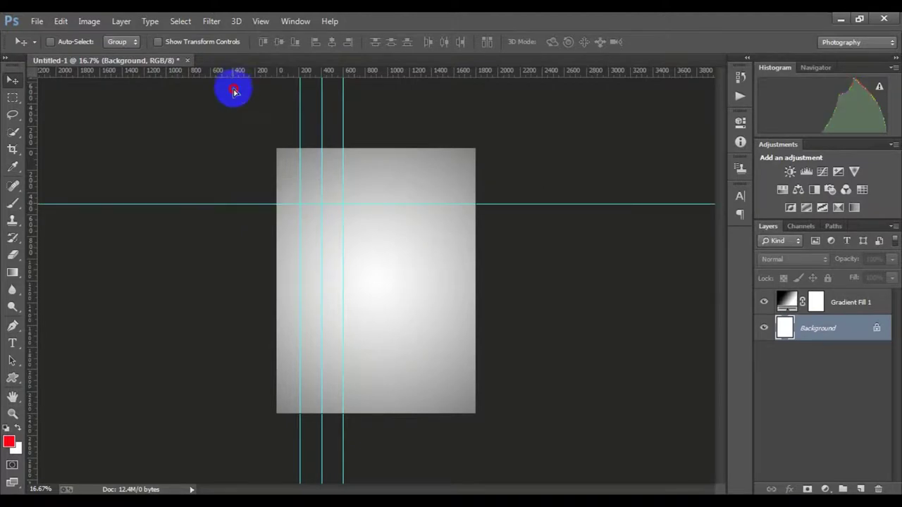
{"action": "left_click", "coordinate": [236, 91]}
{"action": "key", "text": "Return"}
{"action": "mouse_move", "coordinate": [268, 70]}
{"action": "left_mouse_down"}
{"action": "mouse_move", "coordinate": [266, 157]}
{"action": "mouse_move", "coordinate": [277, 188]}
{"action": "left_mouse_up"}
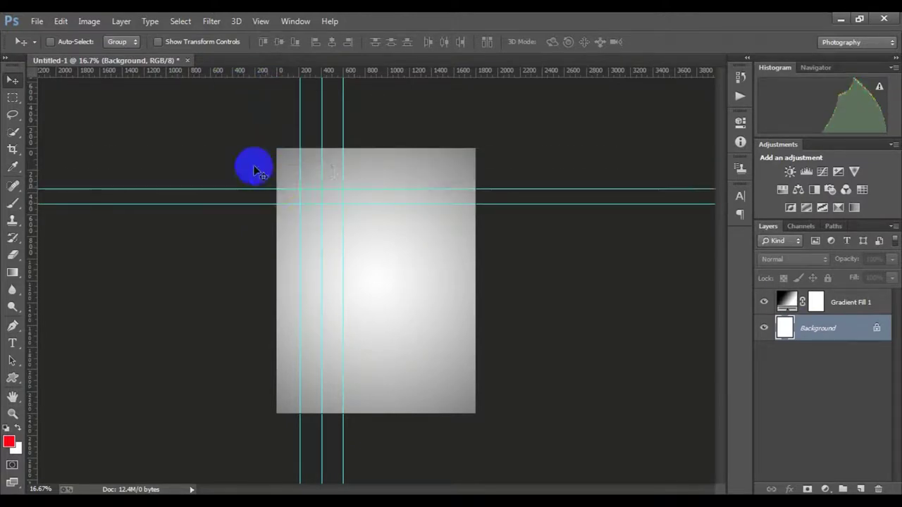
- Draw the red notched ribbon as a Pen shape and move Shape 1 above the gradient
{"action": "left_click", "coordinate": [12, 325]}
{"action": "key", "text": "ctrl+plus"}
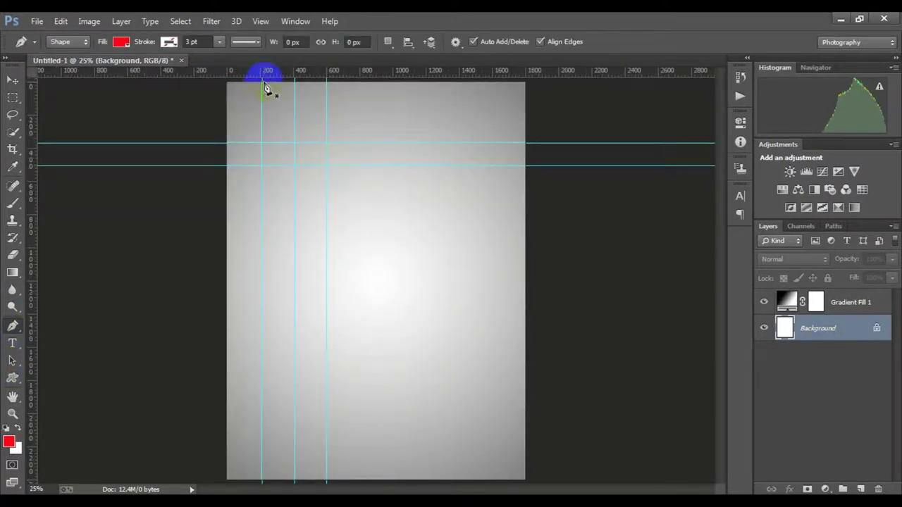
{"action": "left_click", "coordinate": [262, 84]}
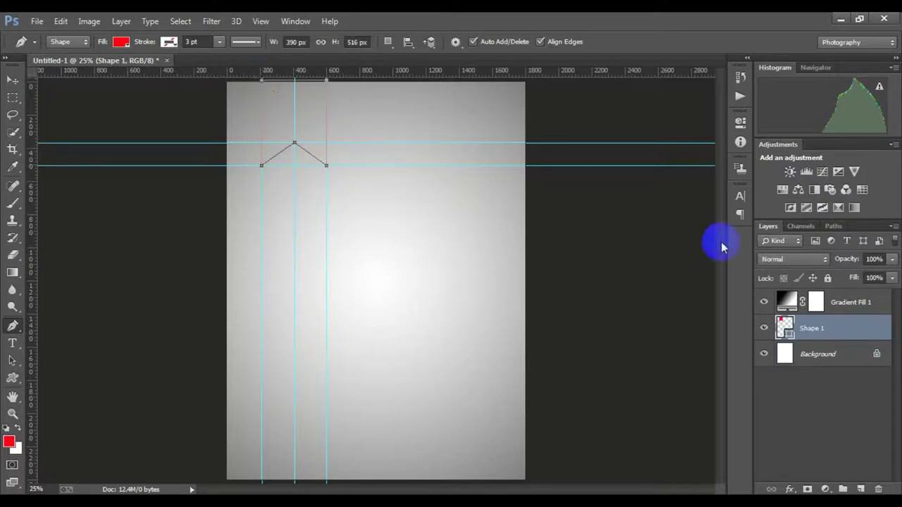
{"action": "left_click_drag", "start_coordinate": [811, 327], "coordinate": [811, 299]}
{"action": "key", "text": "ctrl+minus"}
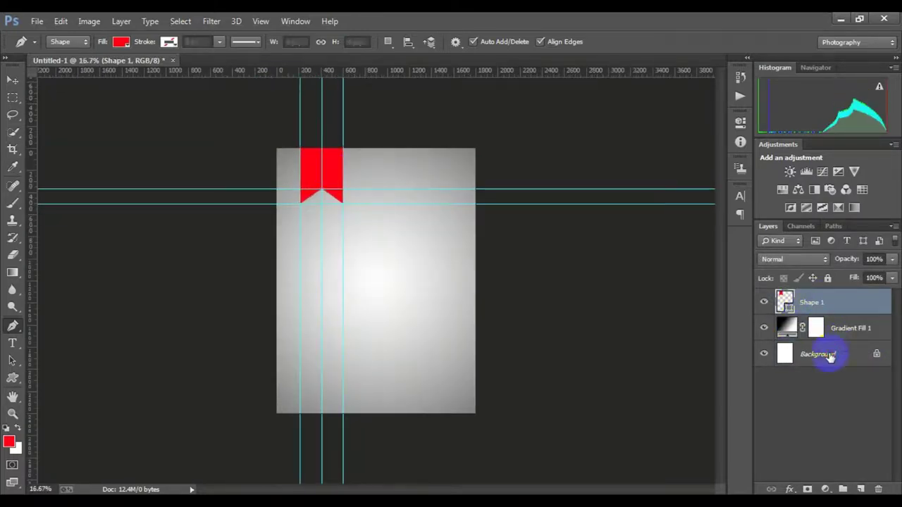
- Remove the horizontal and vertical guides from the poster
{"action": "left_click", "coordinate": [831, 357]}
{"action": "key", "text": "ctrl+plus"}
{"action": "key", "text": "v"}
{"action": "left_click_drag", "start_coordinate": [64, 143], "coordinate": [251, 167]}
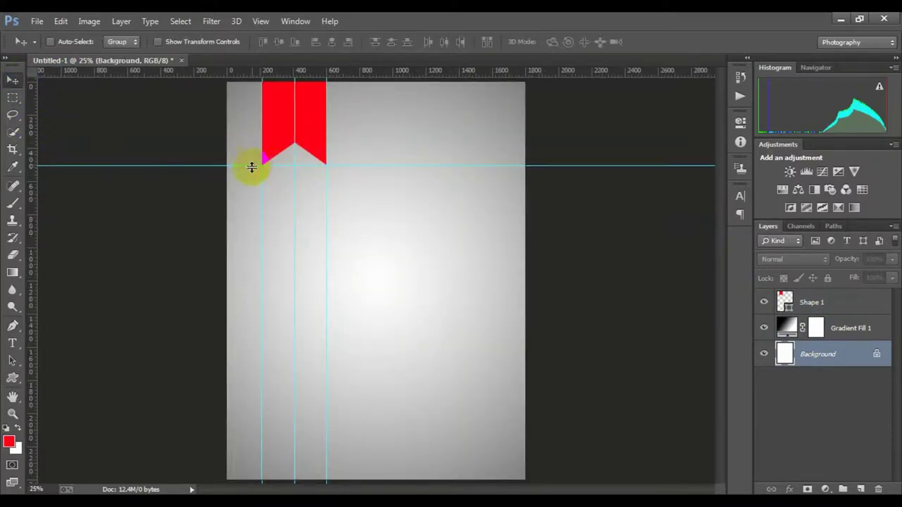
{"action": "left_click_drag", "start_coordinate": [120, 117], "coordinate": [50, 146]}
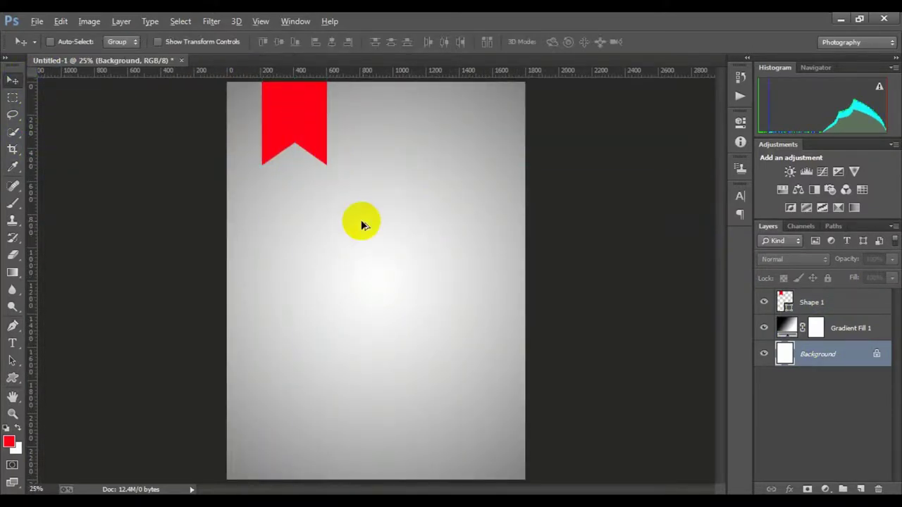
{"action": "key", "text": "ctrl+minus"}
- Bring the burger.png cutout into the poster, stack it on top, and enlarge and centre it
{"action": "left_click", "coordinate": [261, 60]}
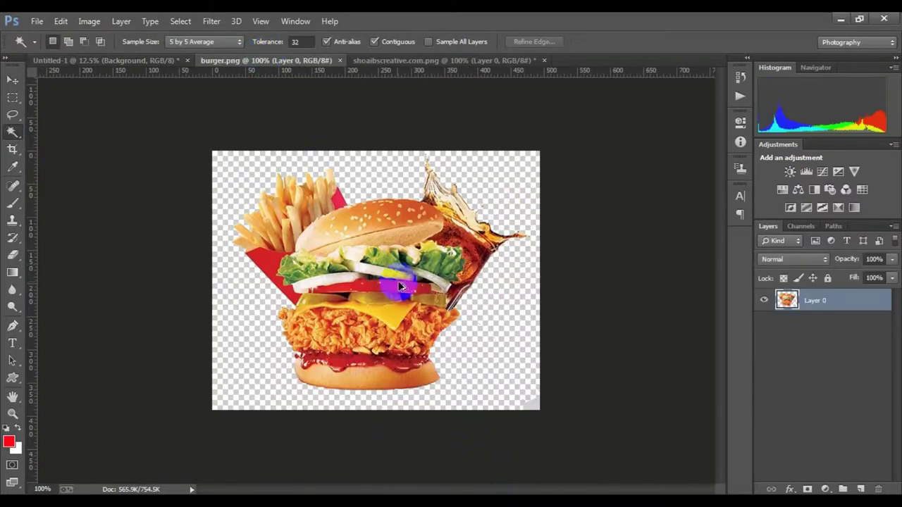
{"action": "mouse_move", "coordinate": [398, 286]}
{"action": "left_mouse_down"}
{"action": "mouse_move", "coordinate": [189, 125]}
{"action": "mouse_move", "coordinate": [409, 316]}
{"action": "left_mouse_up"}
{"action": "left_click_drag", "start_coordinate": [818, 348], "coordinate": [814, 289]}
{"action": "key", "text": "ctrl+plus"}
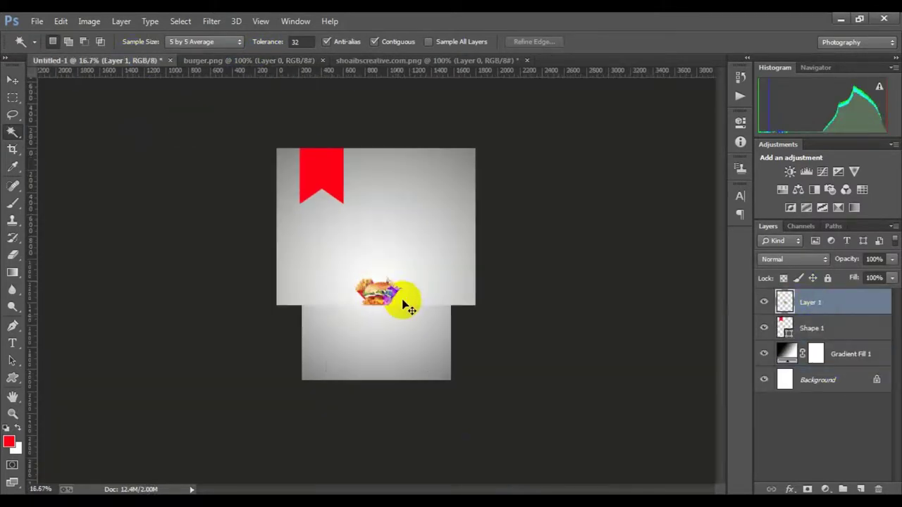
{"action": "key", "text": "ctrl+t"}
{"action": "left_click_drag", "start_coordinate": [402, 316], "coordinate": [451, 358]}
{"action": "left_click_drag", "start_coordinate": [383, 318], "coordinate": [396, 306]}
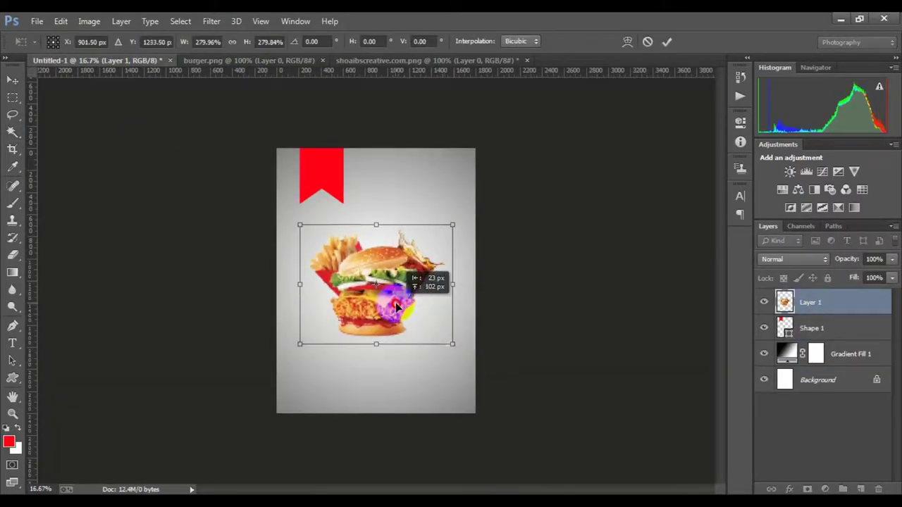
{"action": "left_click", "coordinate": [667, 41]}
- Reposition the burger below the ribbon and scale it to about 111%
{"action": "left_click", "coordinate": [407, 301], "text": "ctrl+alt"}
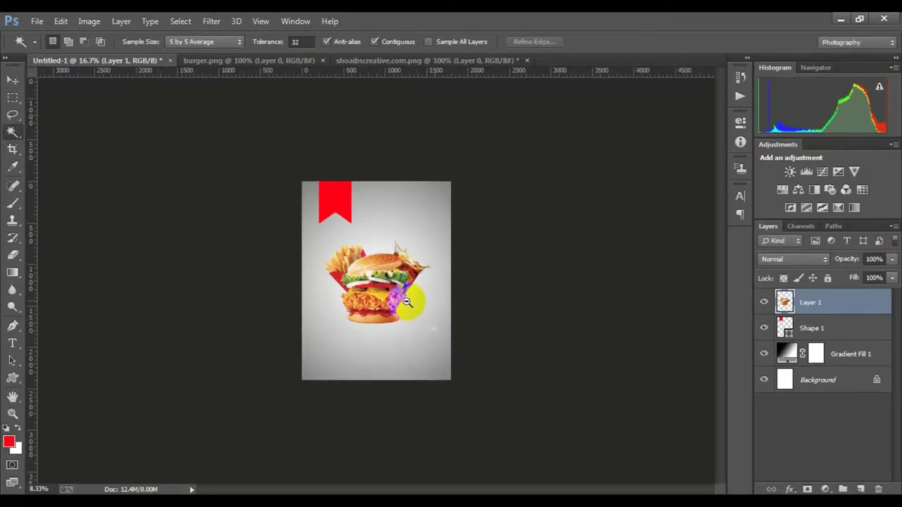
{"action": "key", "text": "ctrl+plus"}
{"action": "key", "text": "ctrl+t"}
{"action": "left_click_drag", "start_coordinate": [406, 302], "coordinate": [377, 262]}
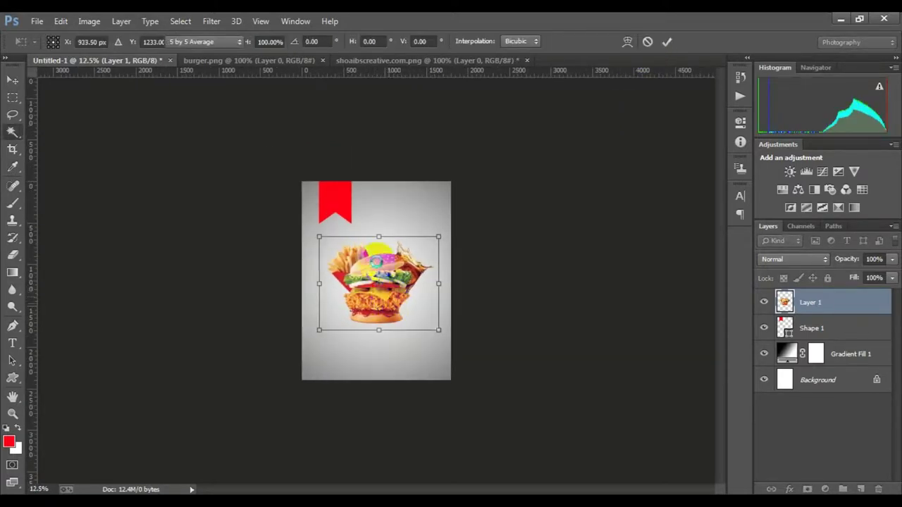
{"action": "key", "text": "Return"}
{"action": "key", "text": "ctrl+t"}
{"action": "left_click_drag", "start_coordinate": [319, 237], "coordinate": [312, 231]}
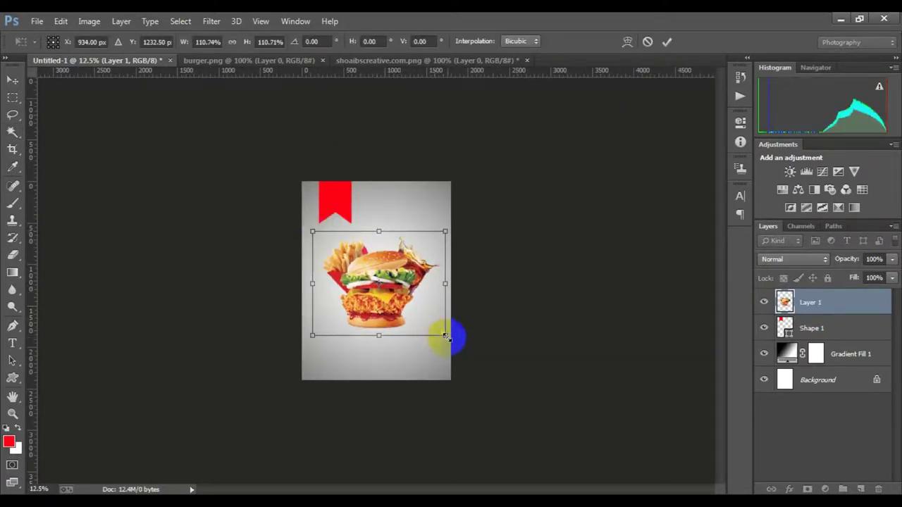
{"action": "key", "text": "Return"}
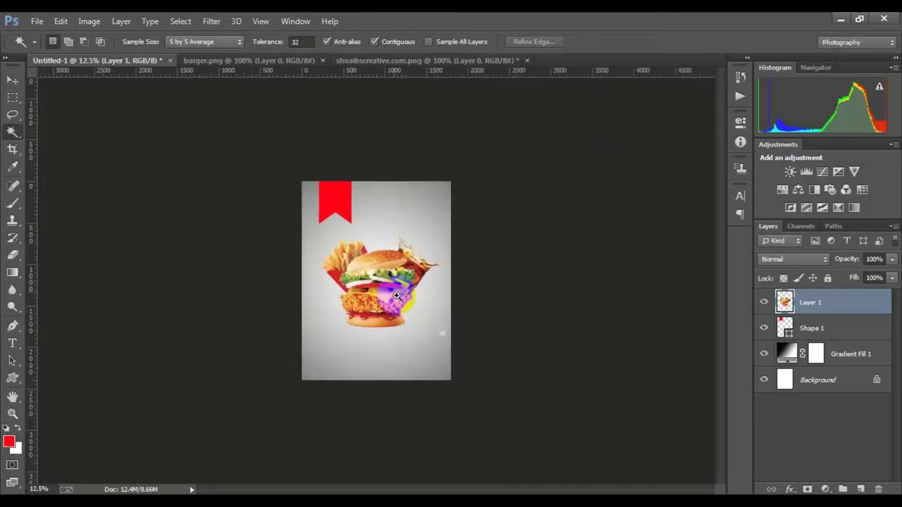
{"action": "key", "text": "ctrl+plus"}
- Try a drop shadow in the burger's Layer Style, then turn it off
{"action": "right_click", "coordinate": [811, 303]}
{"action": "left_click", "coordinate": [575, 85]}
{"action": "left_click", "coordinate": [522, 299]}
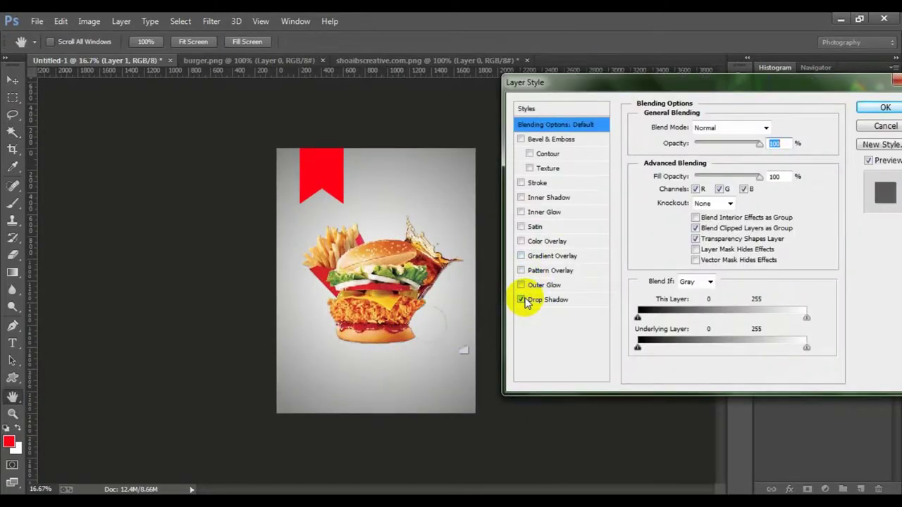
{"action": "left_click", "coordinate": [548, 301]}
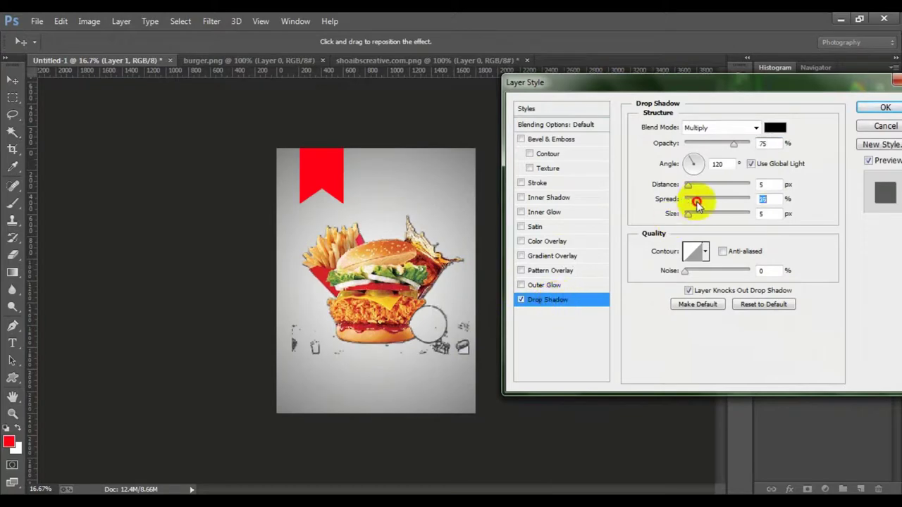
{"action": "left_click", "coordinate": [521, 300]}
{"action": "left_click", "coordinate": [886, 125]}
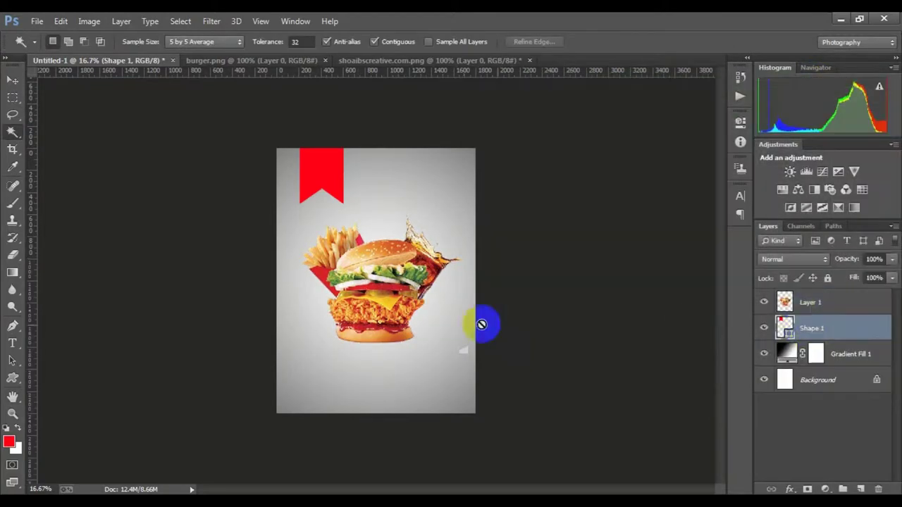
- Add and apply a layer mask on the burger, then create empty Layer 2 above it
{"action": "left_click", "coordinate": [775, 303]}
{"action": "left_click", "coordinate": [808, 489]}
{"action": "key", "text": "ctrl+plus"}
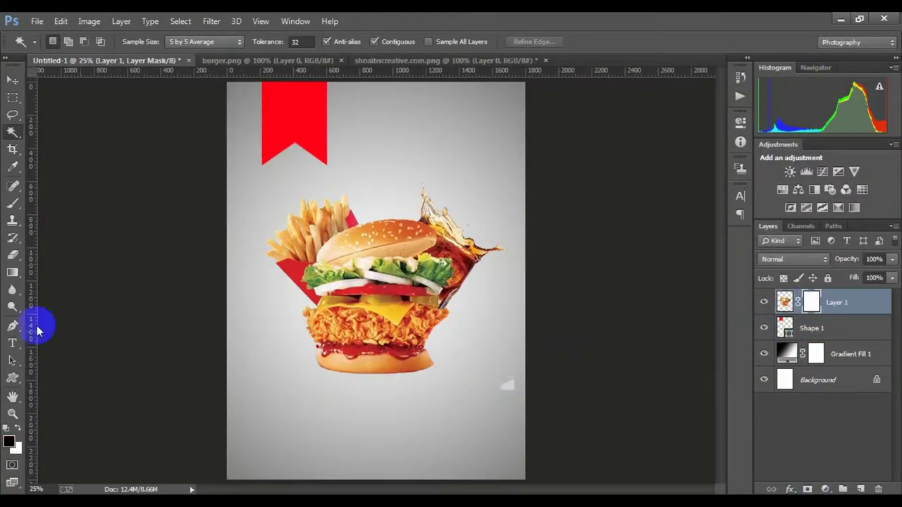
{"action": "key", "text": "b"}
{"action": "right_click", "coordinate": [812, 302]}
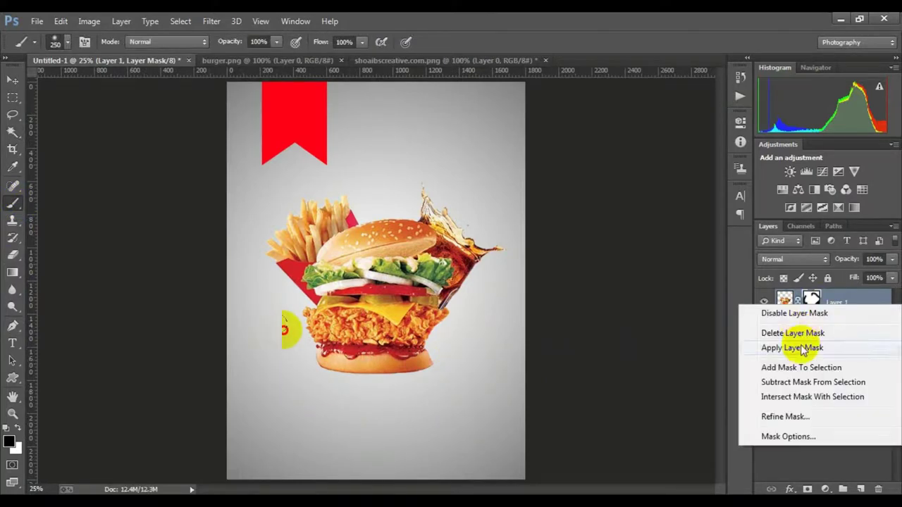
{"action": "left_click", "coordinate": [794, 346]}
{"action": "key", "text": "ctrl+minus"}
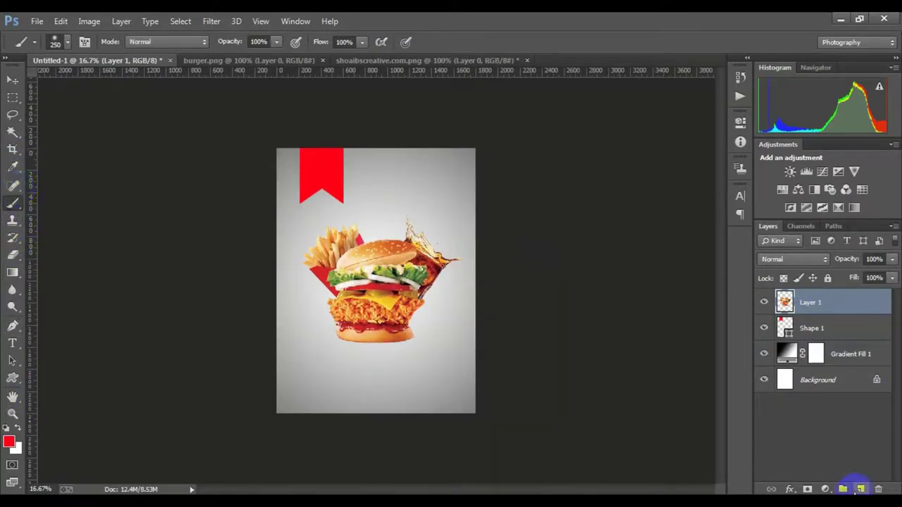
{"action": "left_click", "coordinate": [860, 488]}
- Paint a near-black dot below the burger and squash it into a flat oval
{"action": "left_click", "coordinate": [10, 440]}
{"action": "left_click", "coordinate": [468, 378]}
{"action": "left_click", "coordinate": [765, 148]}
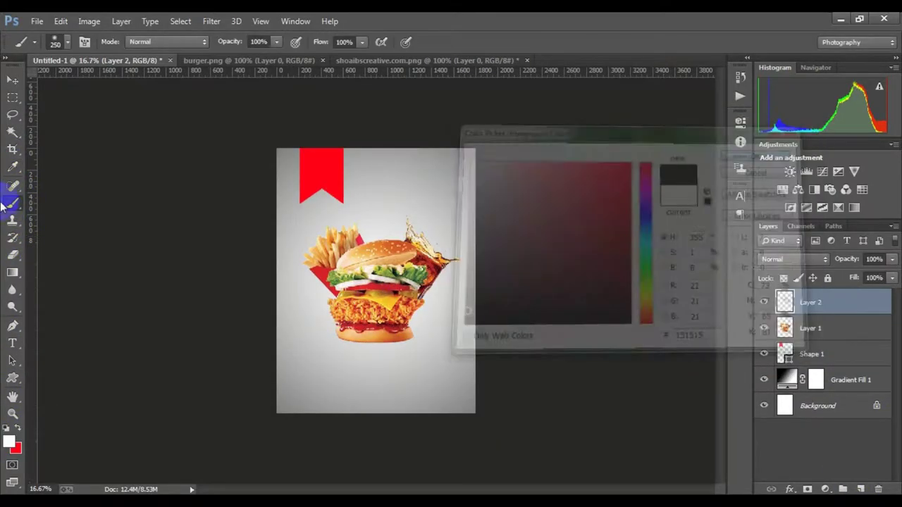
{"action": "key", "text": "ctrl+t"}
{"action": "left_click_drag", "start_coordinate": [388, 355], "coordinate": [523, 346]}
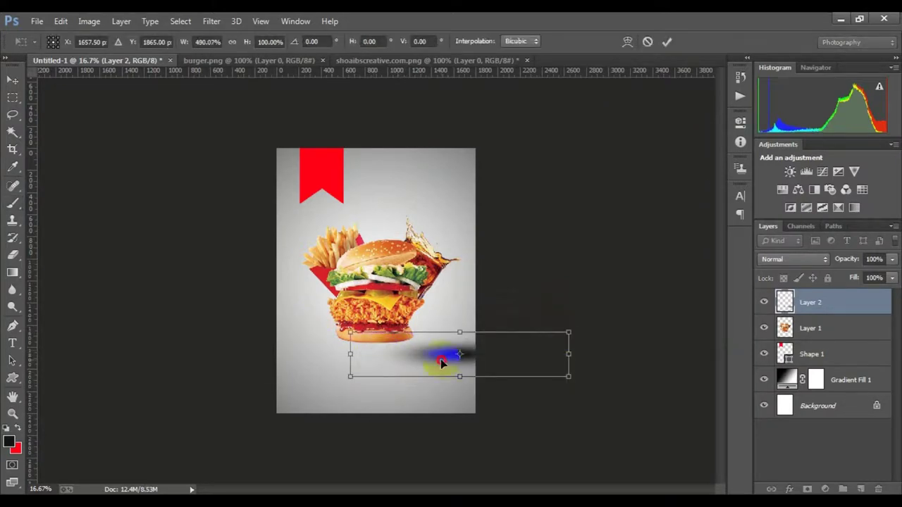
{"action": "mouse_move", "coordinate": [439, 358]}
{"action": "left_mouse_down"}
{"action": "mouse_move", "coordinate": [362, 366]}
{"action": "mouse_move", "coordinate": [377, 376]}
{"action": "mouse_move", "coordinate": [378, 367]}
{"action": "left_mouse_up"}
- Widen the shadow to about 1800 px and set Layer 2 opacity to 94%
{"action": "left_click_drag", "start_coordinate": [268, 350], "coordinate": [273, 351]}
{"action": "left_click_drag", "start_coordinate": [486, 351], "coordinate": [479, 351]}
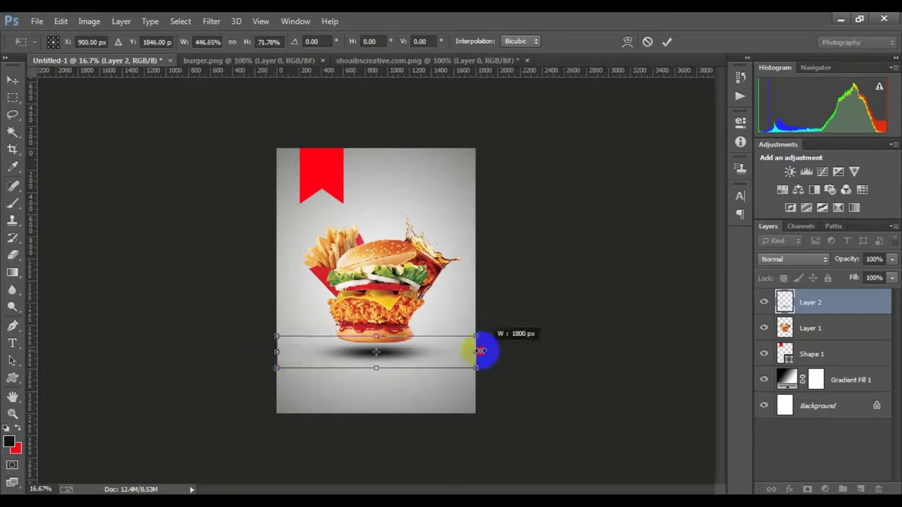
{"action": "key", "text": "Return"}
{"action": "key", "text": "b"}
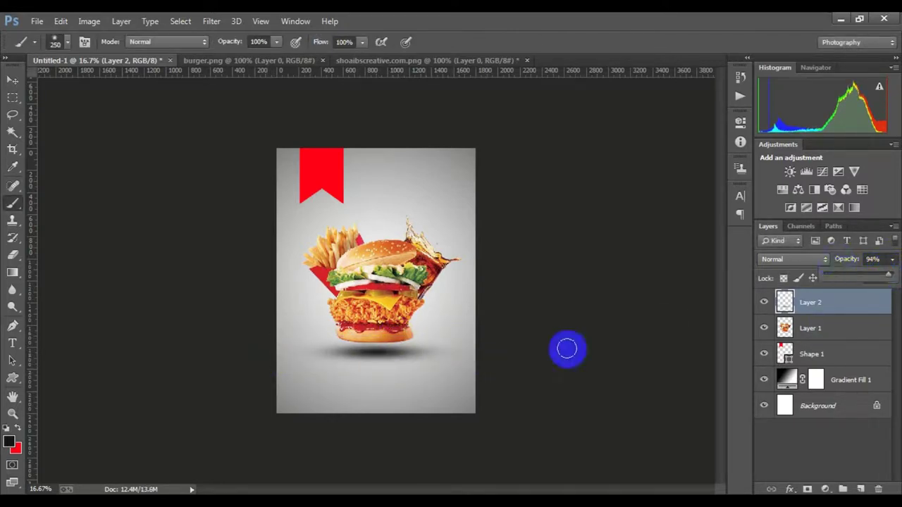
{"action": "scroll", "coordinate": [378, 358], "scroll_direction": "up", "scroll_amount": 1}
{"action": "scroll", "coordinate": [399, 362], "scroll_direction": "down", "scroll_amount": 4}
{"action": "scroll", "coordinate": [458, 287], "scroll_direction": "up", "scroll_amount": 1}
{"action": "scroll", "coordinate": [391, 342], "scroll_direction": "up", "scroll_amount": 3}
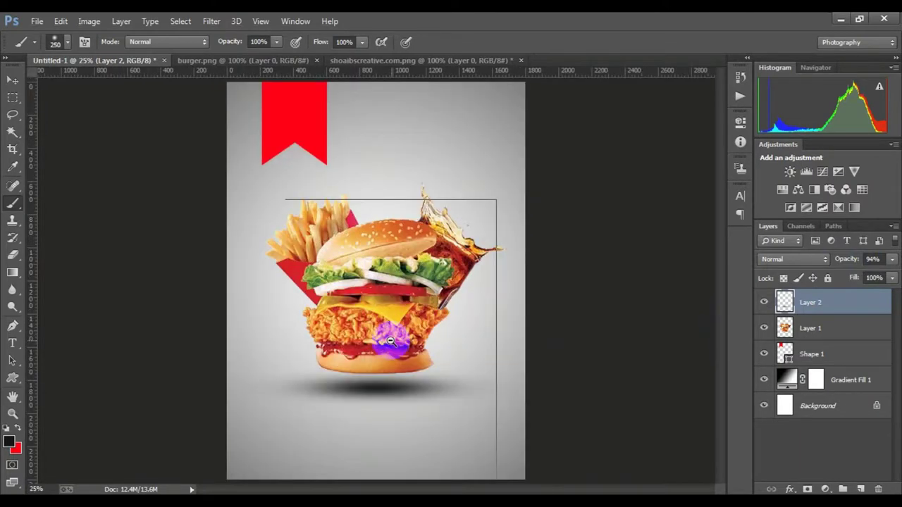
{"action": "key", "text": "ctrl+minus"}
{"action": "key", "text": "ctrl+minus"}
{"action": "left_click", "coordinate": [13, 379]}
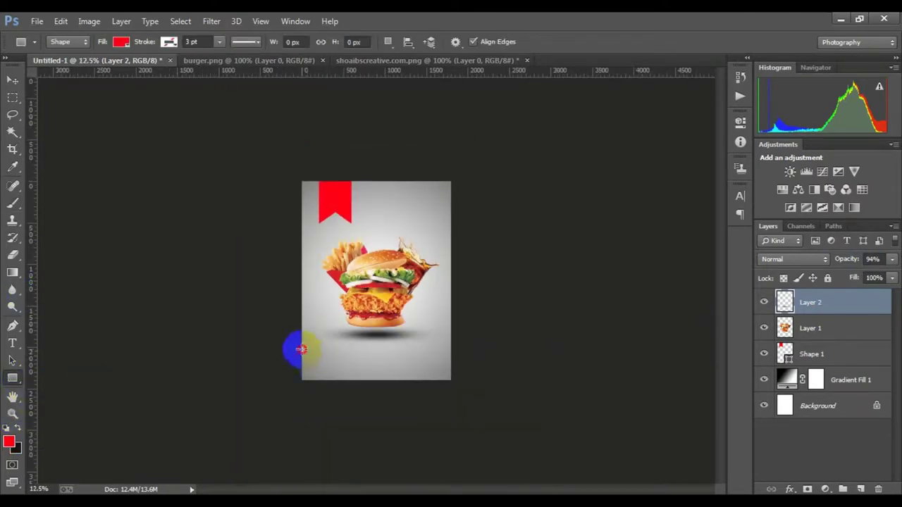
- Draw a red rectangle bar at the poster's bottom left
{"action": "left_click_drag", "start_coordinate": [301, 349], "coordinate": [358, 368]}
{"action": "left_click", "coordinate": [712, 107]}
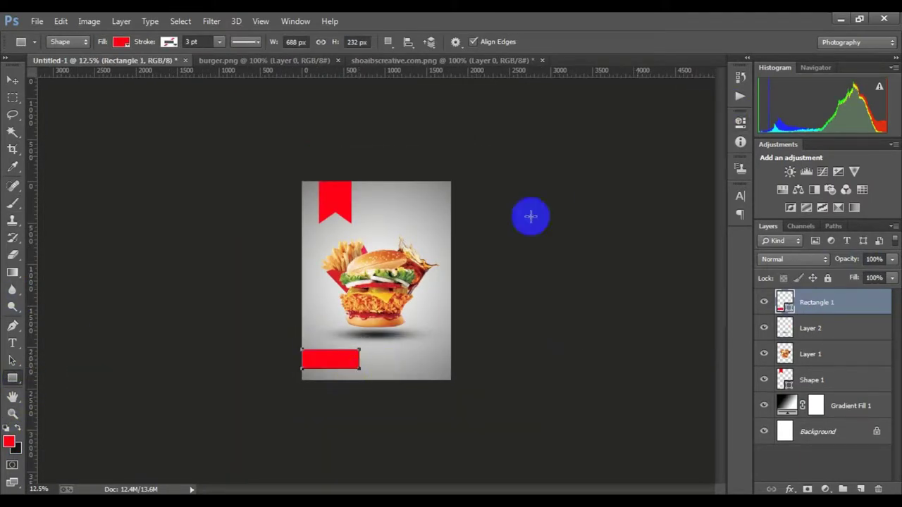
{"action": "key", "text": "alt+bracketleft"}
{"action": "key", "text": "ctrl+plus"}
{"action": "left_click", "coordinate": [358, 349], "text": "alt"}
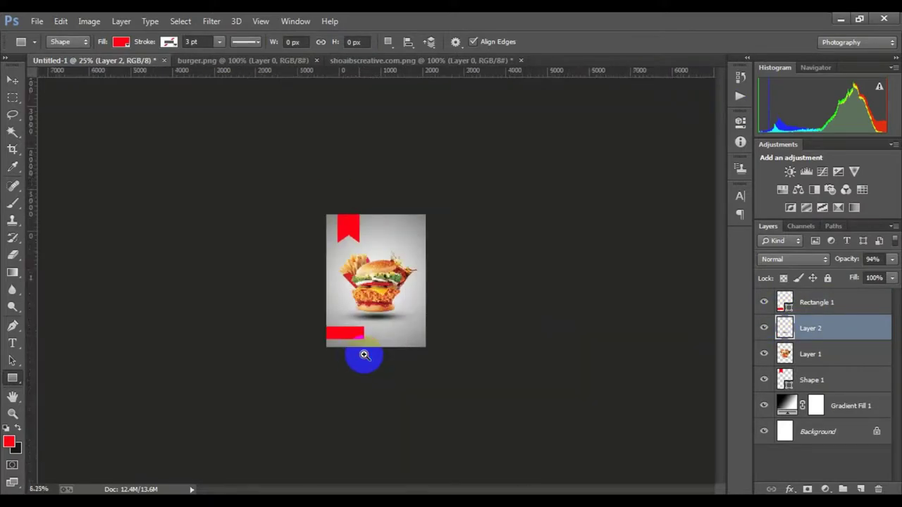
- Bring the QR code image into the poster and scale it proportionally to 141%
{"action": "left_click", "coordinate": [372, 61]}
{"action": "key", "text": "v"}
{"action": "mouse_move", "coordinate": [383, 257]}
{"action": "left_mouse_down"}
{"action": "mouse_move", "coordinate": [148, 59]}
{"action": "mouse_move", "coordinate": [428, 352]}
{"action": "left_mouse_up"}
{"action": "left_click", "coordinate": [437, 353]}
{"action": "key", "text": "ctrl+t"}
{"action": "left_click_drag", "start_coordinate": [477, 447], "coordinate": [485, 453]}
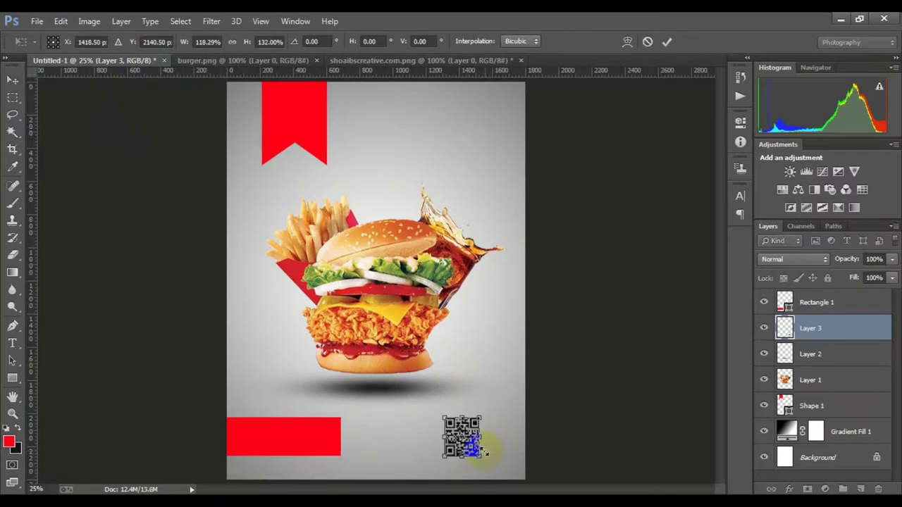
{"action": "left_click_drag", "start_coordinate": [481, 416], "coordinate": [485, 414]}
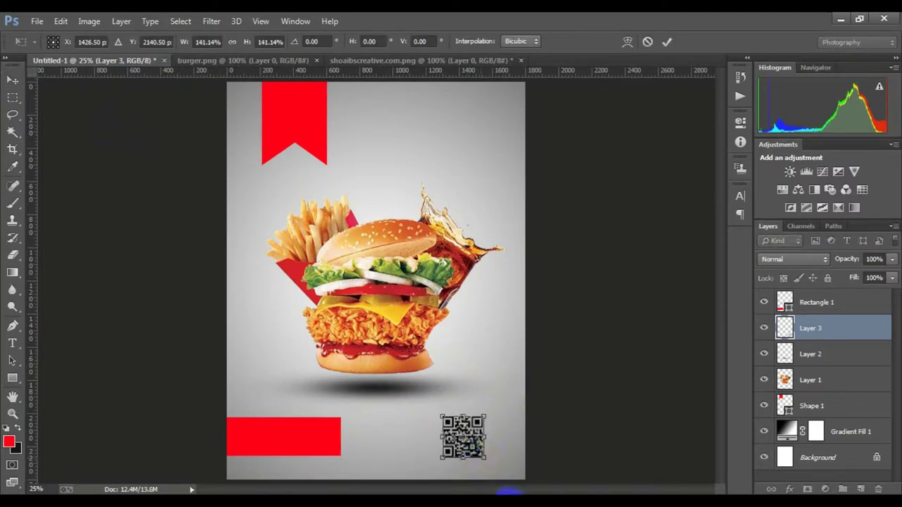
{"action": "key", "text": "Return"}
- Resize the QR code again to fit the bottom-right corner
{"action": "scroll", "coordinate": [402, 387], "scroll_direction": "down", "scroll_amount": 2}
{"action": "scroll", "coordinate": [403, 348], "scroll_direction": "down", "scroll_amount": 1}
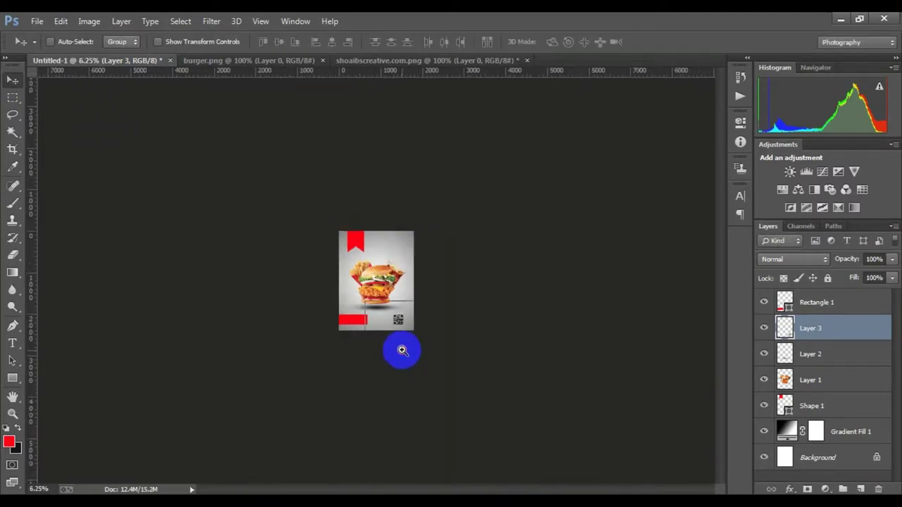
{"action": "scroll", "coordinate": [402, 348], "scroll_direction": "up", "scroll_amount": 2}
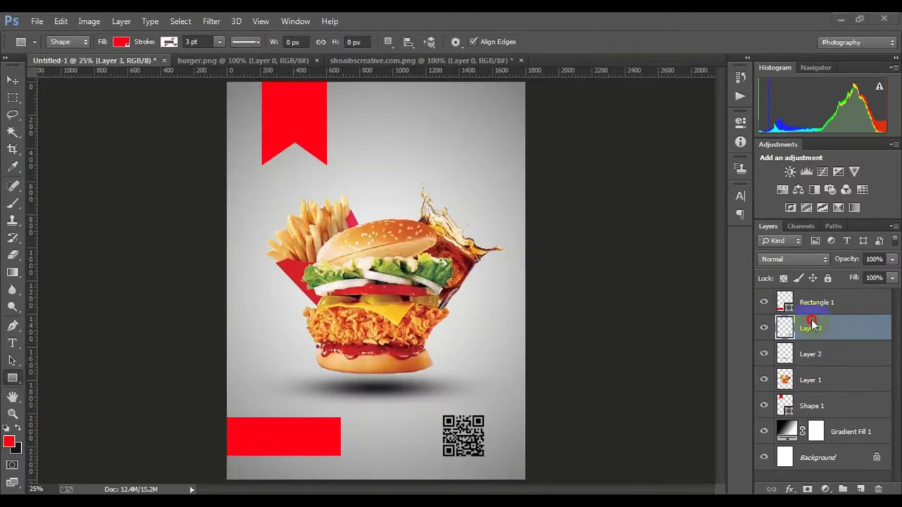
{"action": "key", "text": "ctrl+t"}
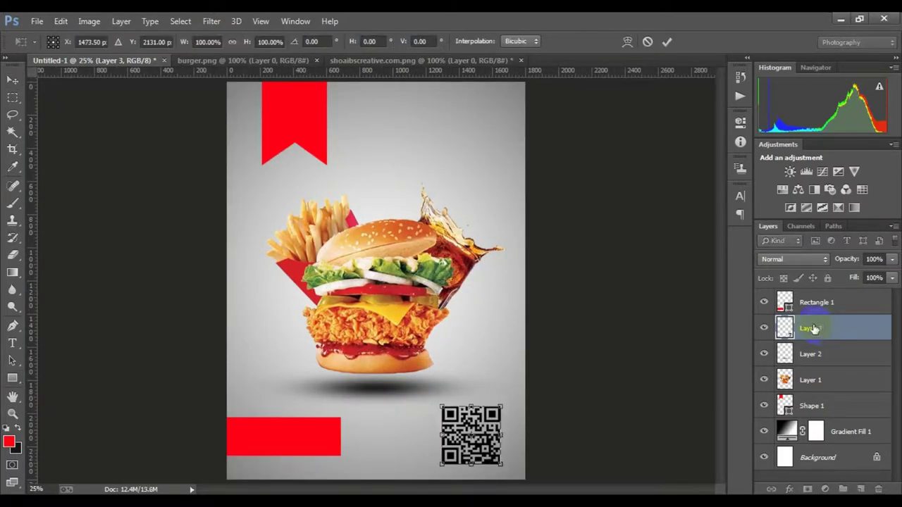
{"action": "mouse_move", "coordinate": [498, 462]}
{"action": "left_mouse_down"}
{"action": "mouse_move", "coordinate": [529, 465]}
{"action": "mouse_move", "coordinate": [493, 453]}
{"action": "left_mouse_up"}
- Commit the QR code resize and zoom in on the lower poster
{"action": "key", "text": "Return"}
{"action": "key", "text": "u"}
{"action": "scroll", "coordinate": [432, 372], "scroll_direction": "down", "scroll_amount": 1}
{"action": "scroll", "coordinate": [285, 371], "scroll_direction": "up", "scroll_amount": 2}
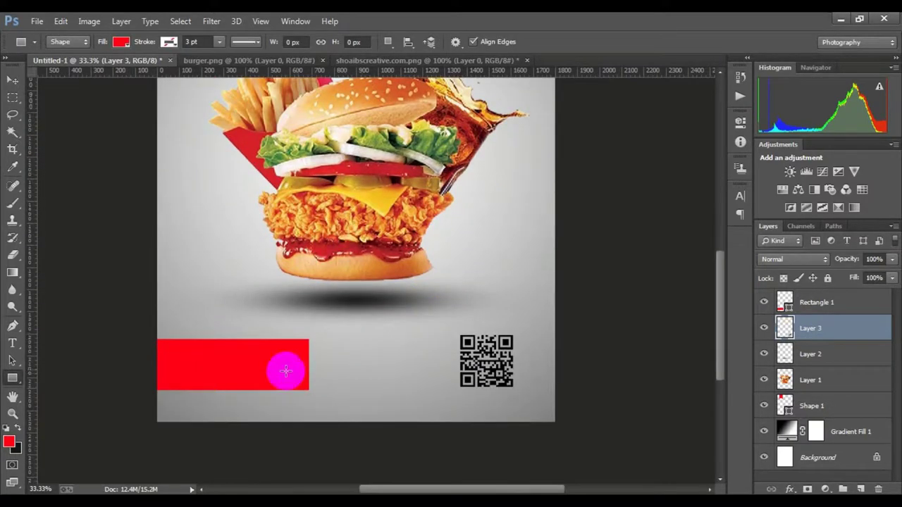
{"action": "scroll", "coordinate": [342, 372], "scroll_direction": "up", "scroll_amount": 5}
{"action": "scroll", "coordinate": [344, 372], "scroll_direction": "down", "scroll_amount": 5}
{"action": "scroll", "coordinate": [343, 373], "scroll_direction": "up", "scroll_amount": 5}
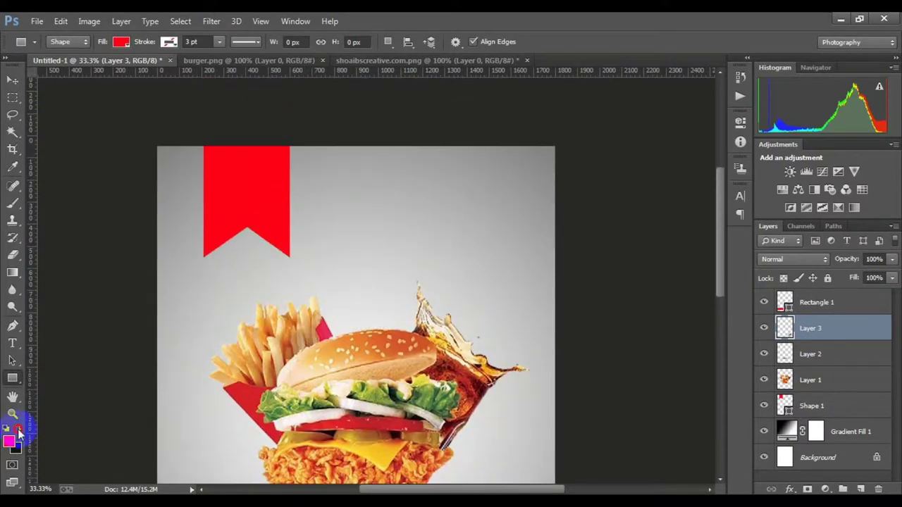
- Set up the Type tool with 72 pt size and anti-aliasing None
{"action": "left_click", "coordinate": [13, 343]}
{"action": "scroll", "coordinate": [212, 282], "scroll_direction": "down", "scroll_amount": 5}
{"action": "left_click", "coordinate": [181, 297]}
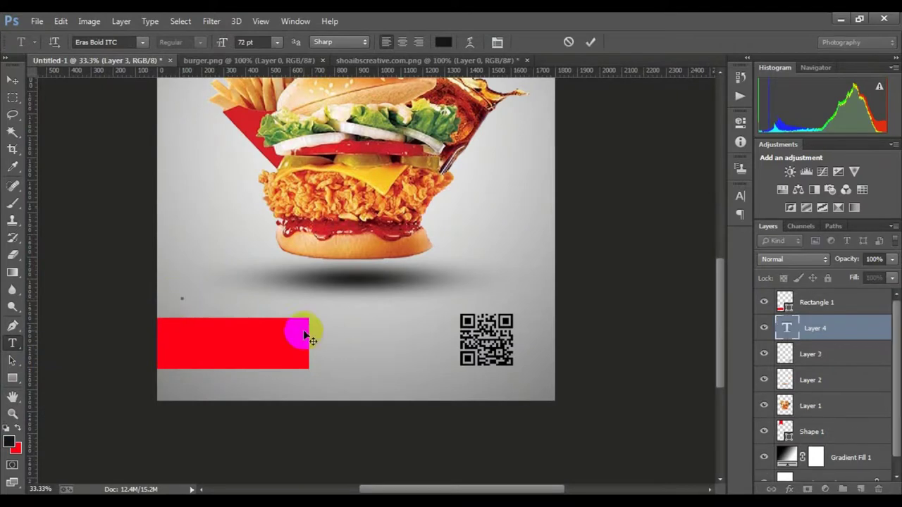
{"action": "left_click", "coordinate": [277, 43]}
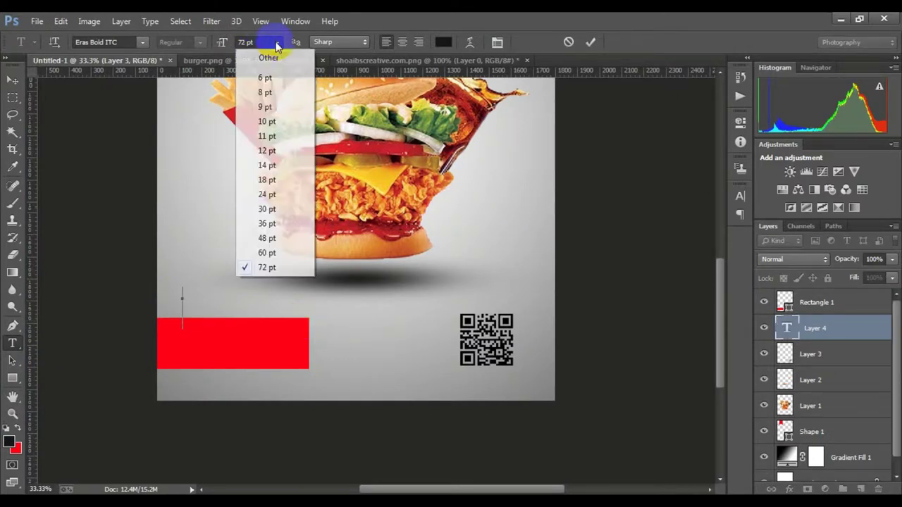
{"action": "left_click", "coordinate": [331, 42]}
{"action": "left_click", "coordinate": [324, 40]}
{"action": "left_click", "coordinate": [277, 43]}
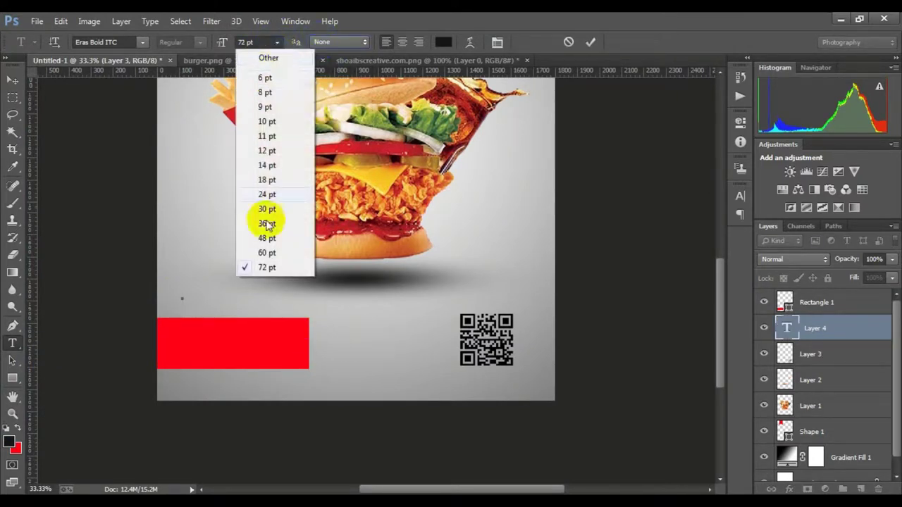
- Type 'FREE DELIVERY' over two lines and move it above the red bar
{"action": "left_click", "coordinate": [195, 306]}
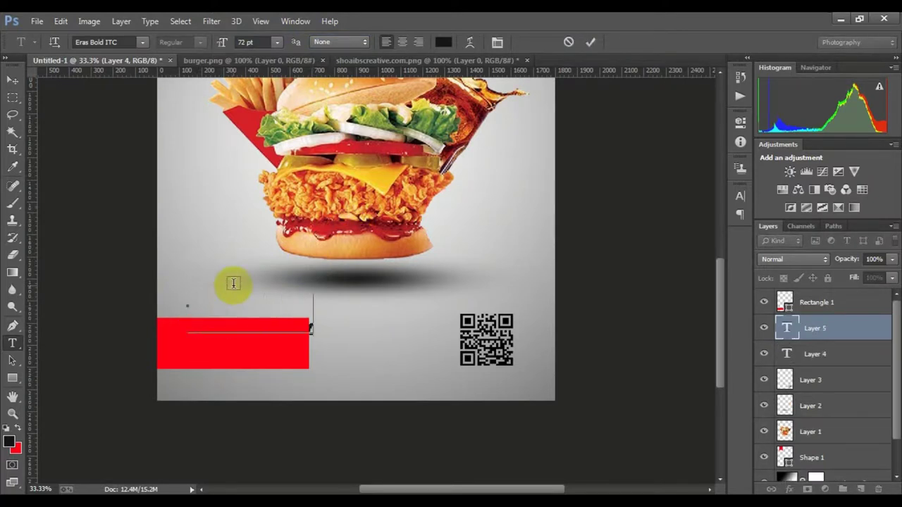
{"action": "left_click", "coordinate": [595, 42]}
{"action": "left_click_drag", "start_coordinate": [298, 328], "coordinate": [295, 267]}
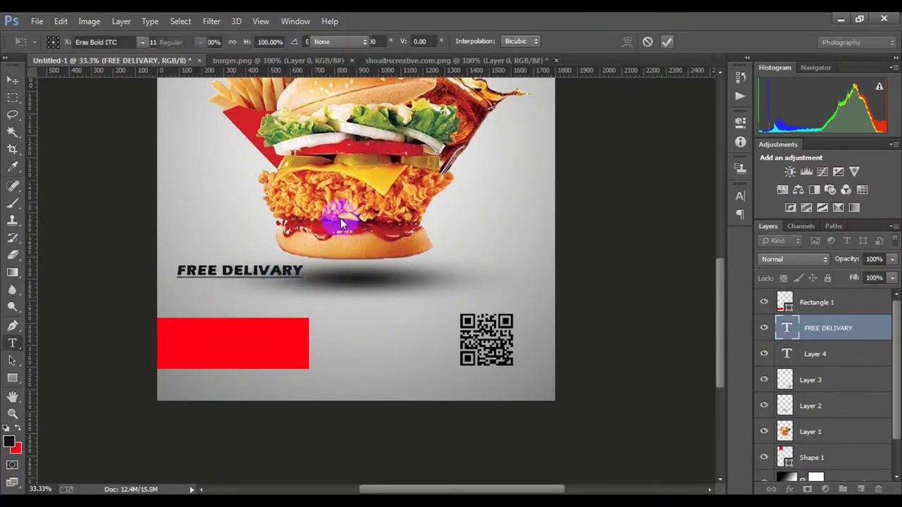
{"action": "type", "text": "VERY"}
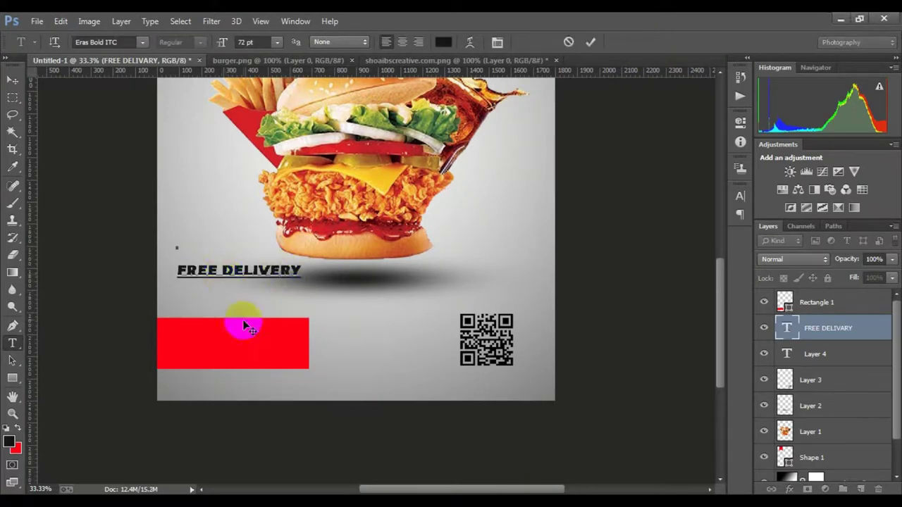
{"action": "key", "text": "Return"}
- Delete the DELIVERY line, leaving 'FREE', and set its tracking to 160
{"action": "left_click", "coordinate": [402, 42]}
{"action": "left_click_drag", "start_coordinate": [212, 282], "coordinate": [125, 282]}
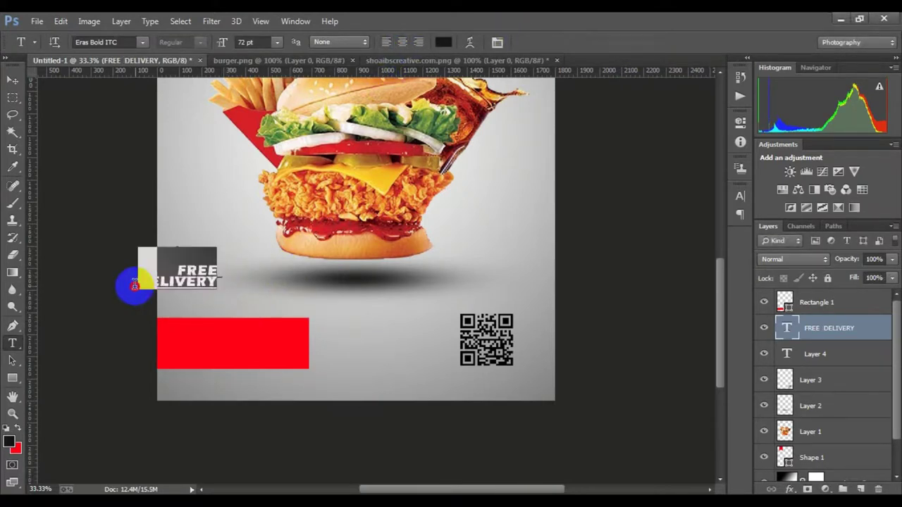
{"action": "left_click", "coordinate": [498, 43]}
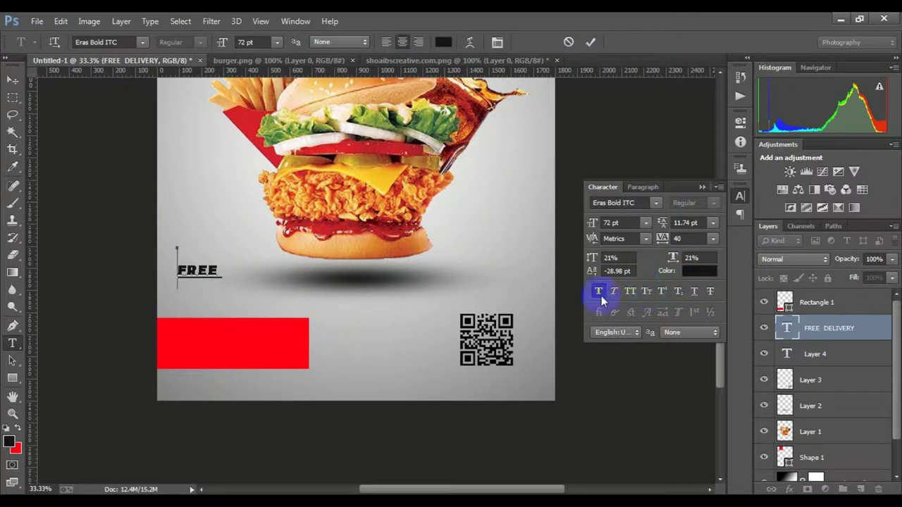
{"action": "left_click", "coordinate": [591, 42]}
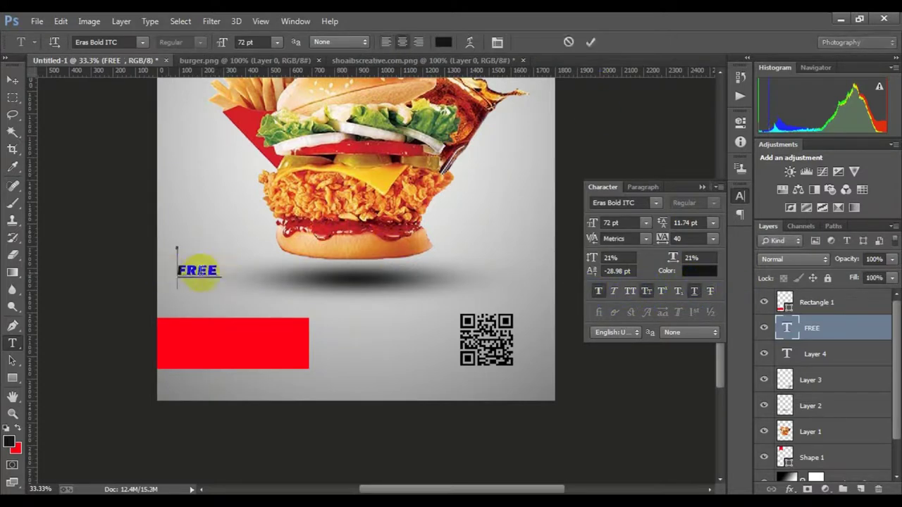
{"action": "left_click_drag", "start_coordinate": [179, 270], "coordinate": [219, 273]}
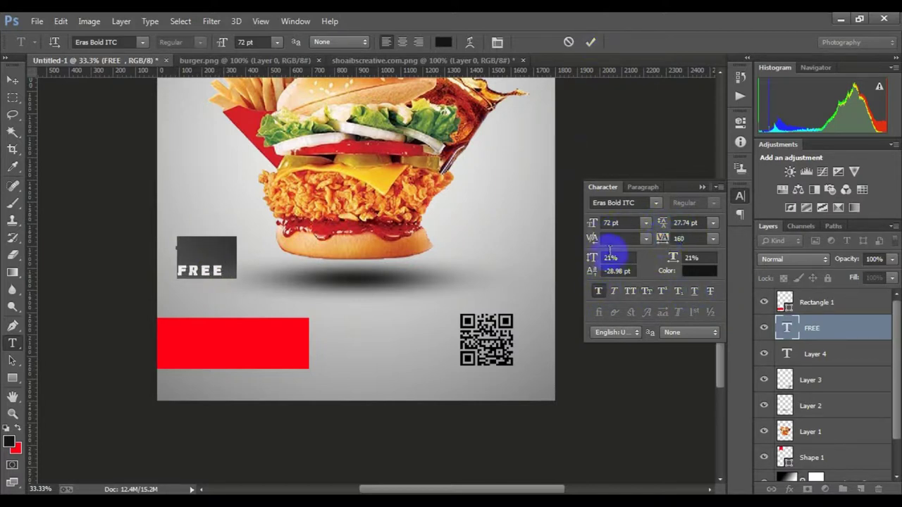
{"action": "type", "text": "34"}
{"action": "left_click", "coordinate": [591, 42]}
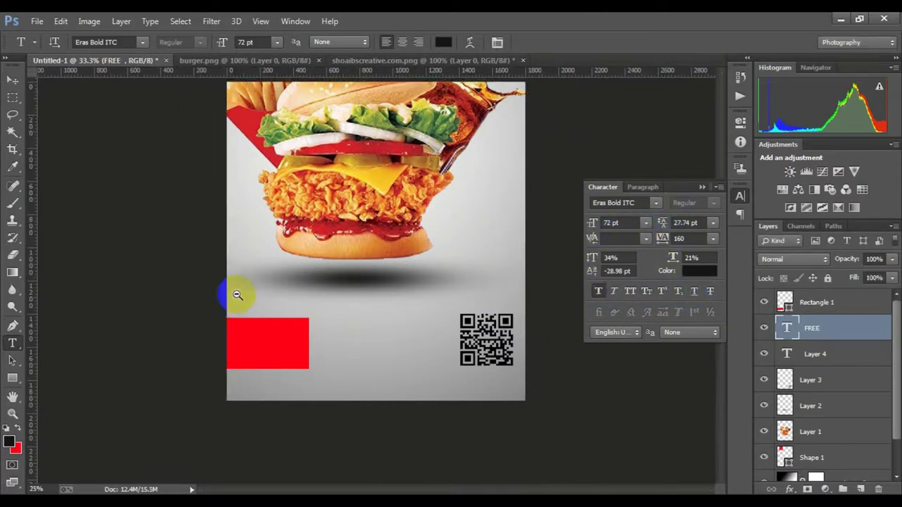
- Move the FREE text onto the top red ribbon
{"action": "key", "text": "ctrl+minus"}
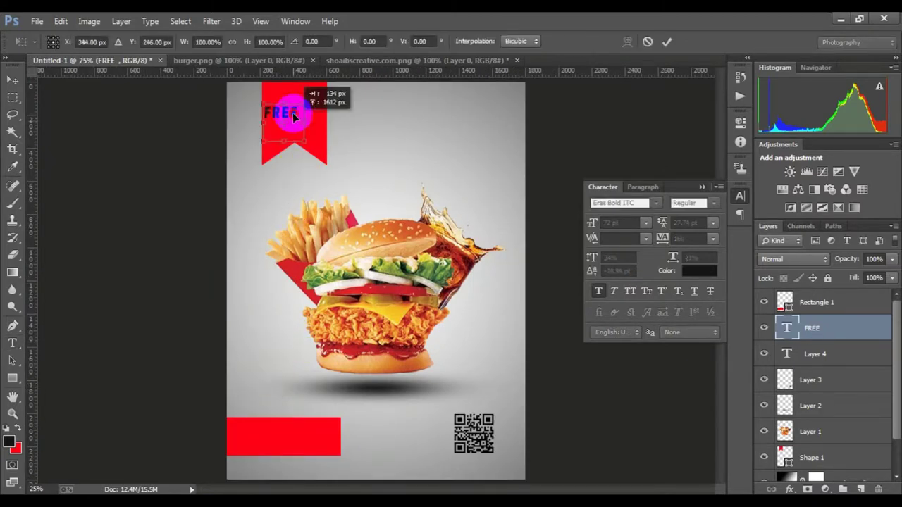
{"action": "left_click_drag", "start_coordinate": [275, 386], "coordinate": [316, 115]}
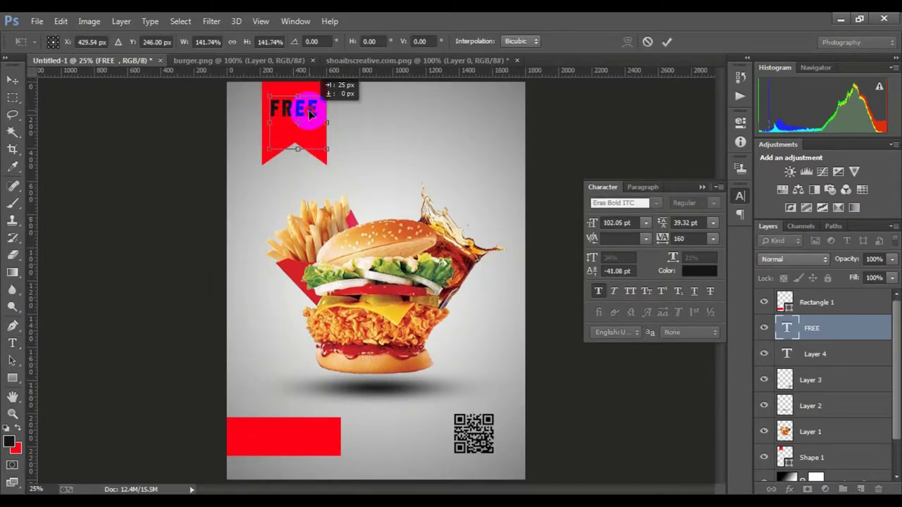
{"action": "left_click", "coordinate": [667, 40]}
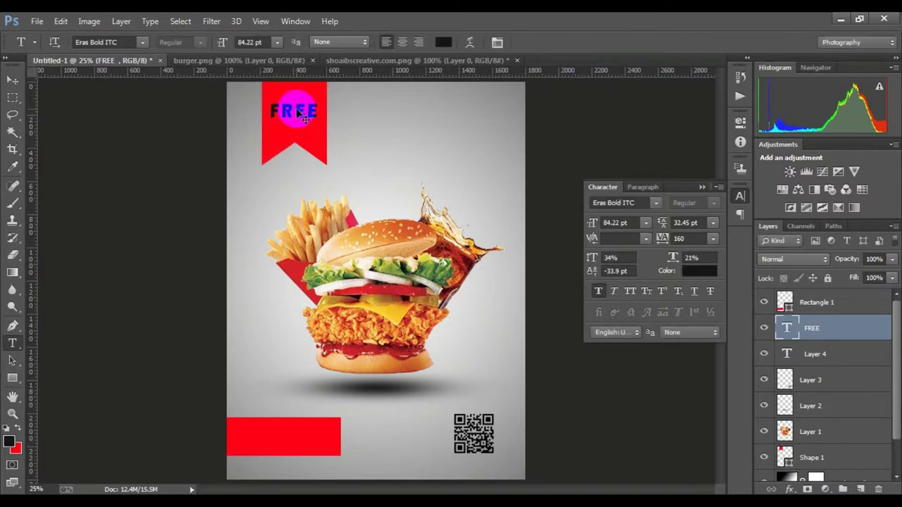
- Duplicate FREE below itself, retype the copy as DELIVERY and shrink it to fit
{"action": "left_click_drag", "start_coordinate": [314, 112], "coordinate": [315, 131]}
{"action": "left_click", "coordinate": [310, 140]}
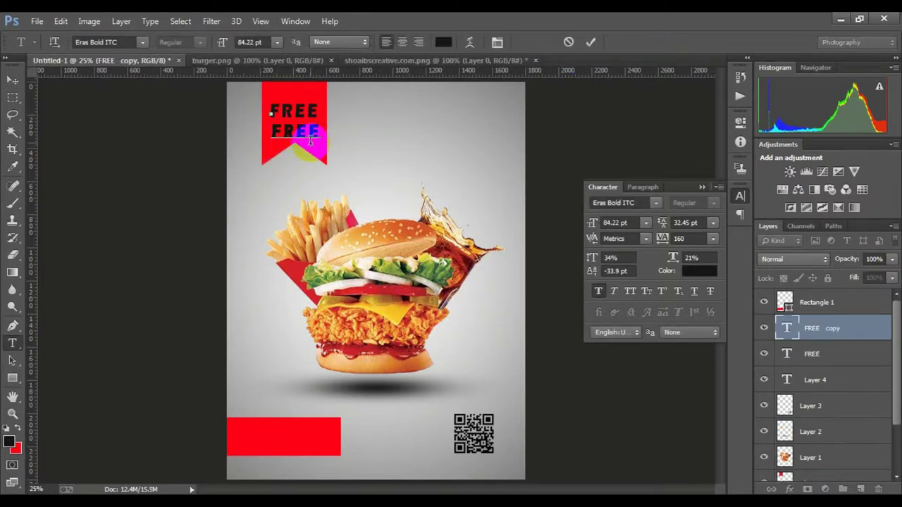
{"action": "type", "text": "DELIVERY"}
{"action": "left_click", "coordinate": [591, 43]}
{"action": "key", "text": "ctrl+t"}
{"action": "left_click_drag", "start_coordinate": [368, 140], "coordinate": [325, 140]}
{"action": "key", "text": "Return"}
- Make the FREE text white
{"action": "left_click", "coordinate": [812, 354]}
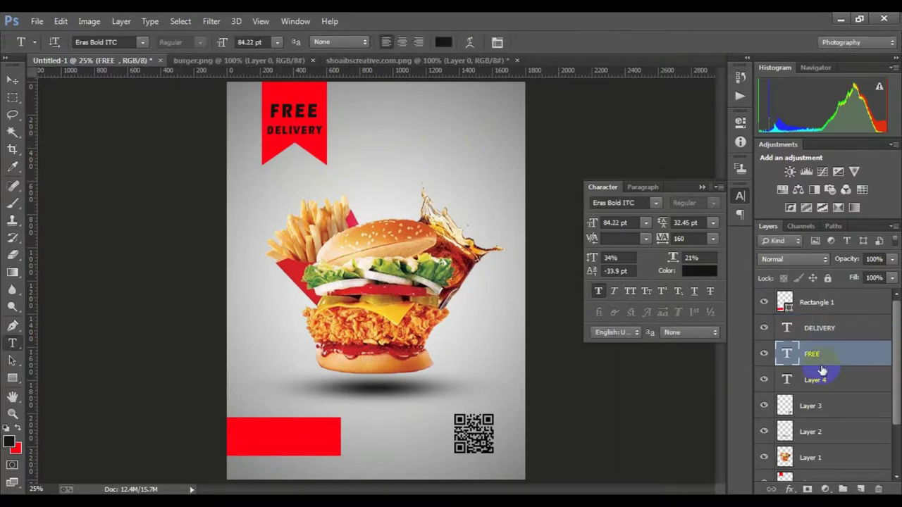
{"action": "key", "text": "ctrl+t"}
{"action": "key", "text": "Return"}
{"action": "key", "text": "t"}
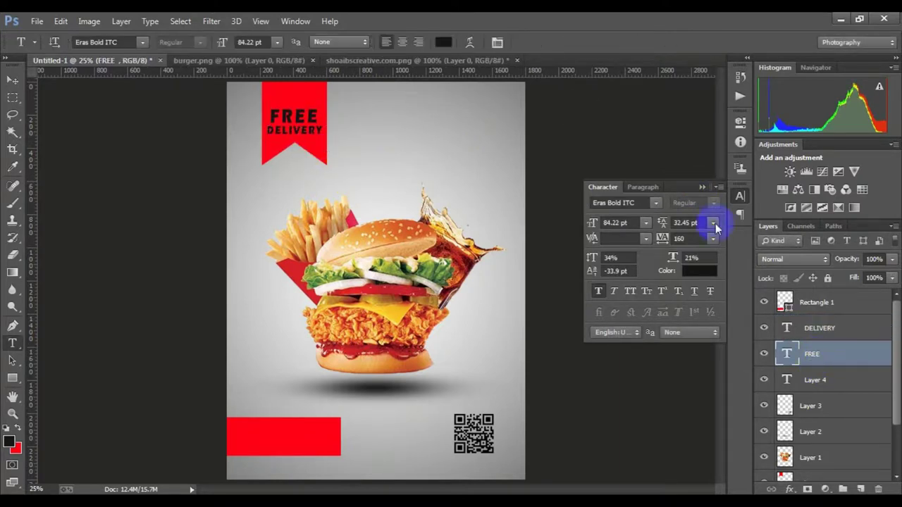
{"action": "left_click", "coordinate": [313, 113]}
{"action": "double_click", "coordinate": [285, 115]}
{"action": "left_click", "coordinate": [444, 41]}
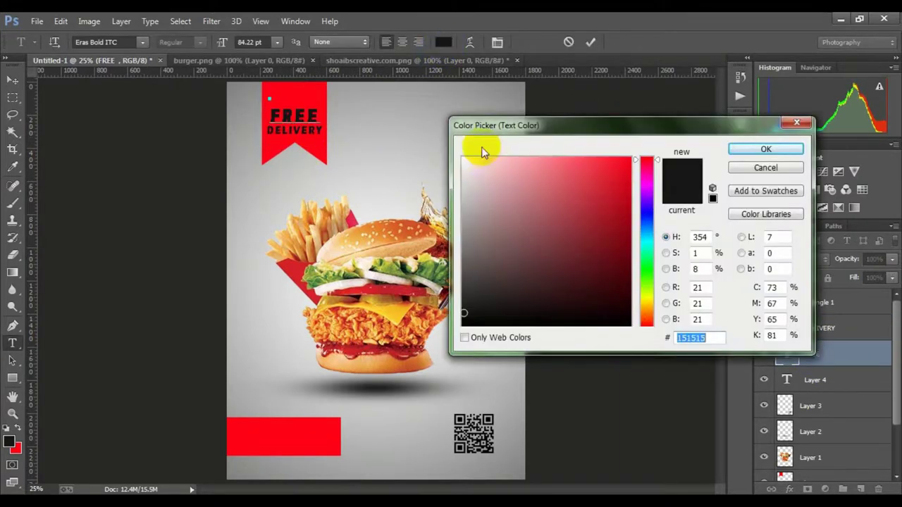
{"action": "left_click", "coordinate": [462, 148]}
{"action": "left_click", "coordinate": [766, 147]}
- Make the DELIVERY text white as well
{"action": "left_click", "coordinate": [590, 42]}
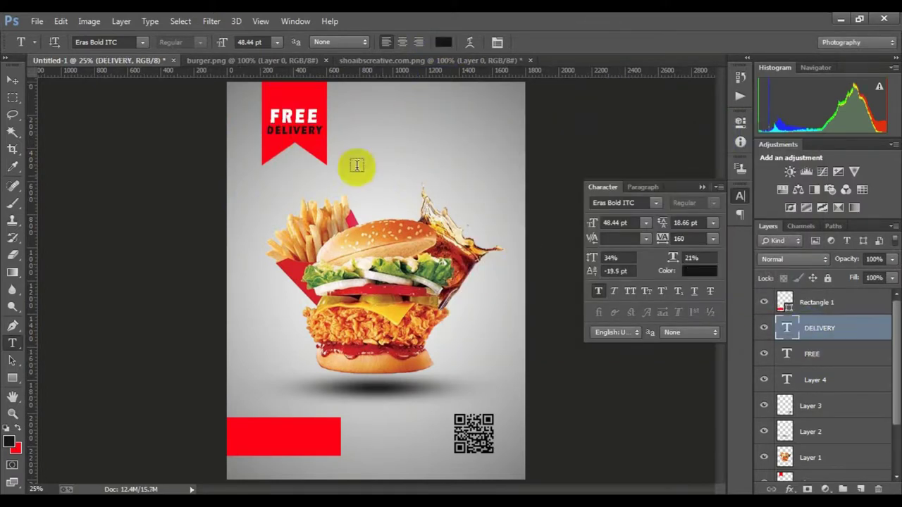
{"action": "double_click", "coordinate": [295, 130]}
{"action": "left_click", "coordinate": [443, 41]}
{"action": "left_click", "coordinate": [472, 166]}
{"action": "left_click", "coordinate": [762, 149]}
{"action": "key", "text": "ctrl+Return"}
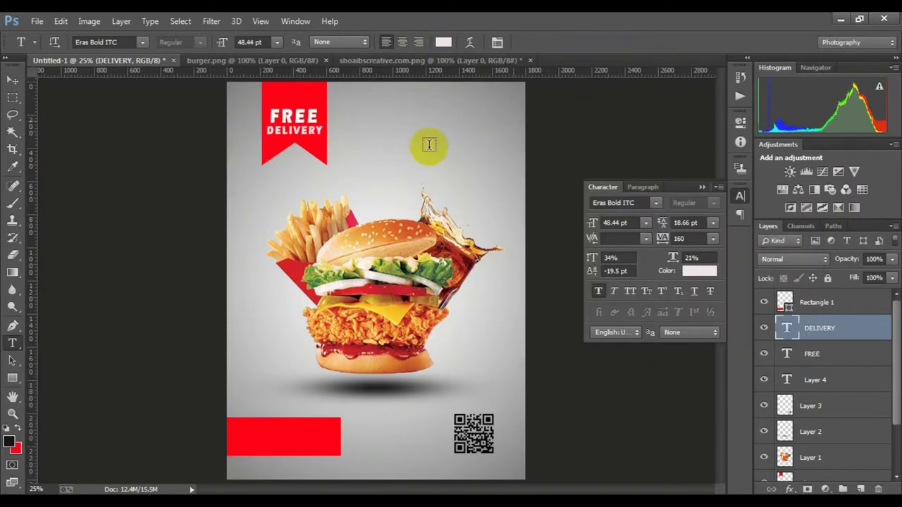
- Add 'Order Now' text, stack it above the red bar layer and enlarge it to fill the bar
{"action": "left_click", "coordinate": [307, 388]}
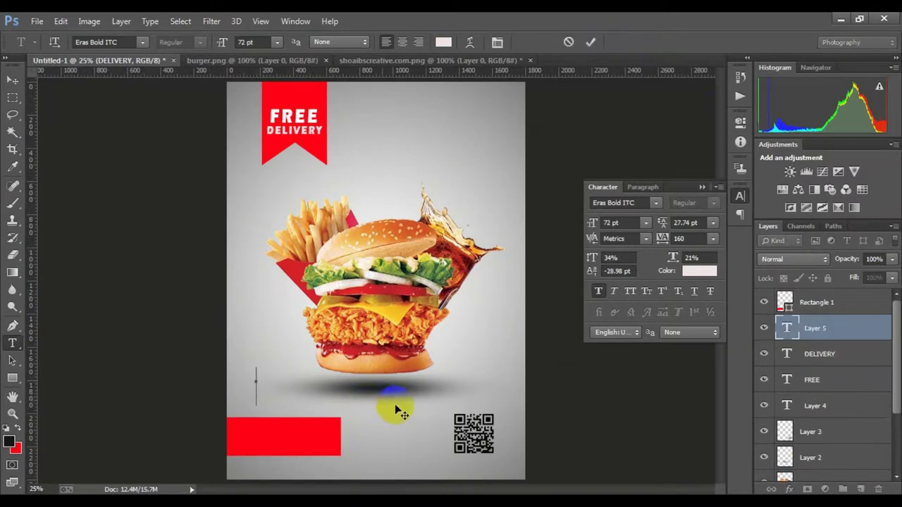
{"action": "type", "text": "Order Now"}
{"action": "left_click", "coordinate": [282, 423], "text": "ctrl"}
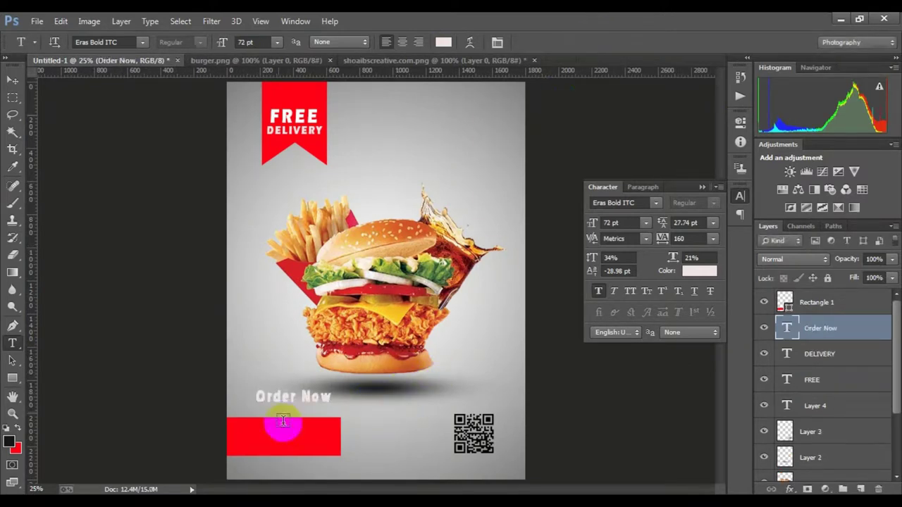
{"action": "key", "text": "Return"}
{"action": "left_click_drag", "start_coordinate": [818, 328], "coordinate": [821, 300]}
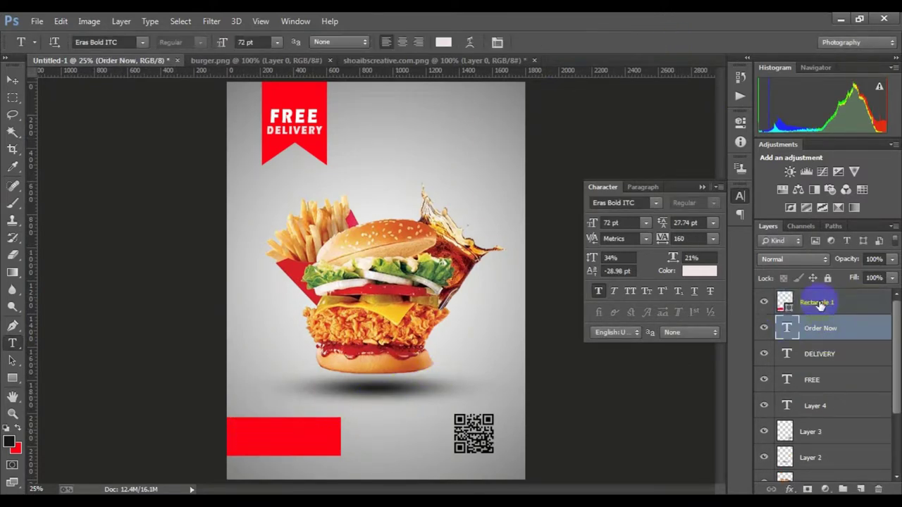
{"action": "scroll", "coordinate": [298, 427], "scroll_direction": "up", "scroll_amount": 1}
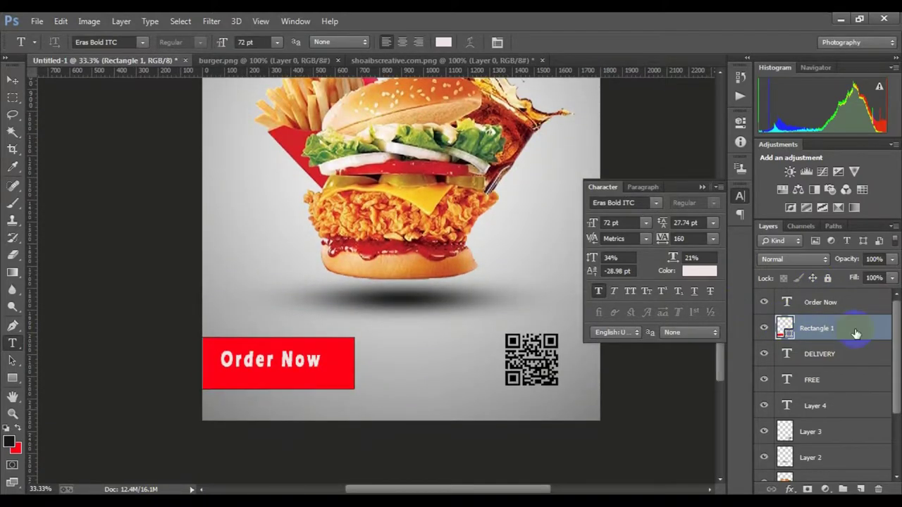
{"action": "scroll", "coordinate": [262, 361], "scroll_direction": "up", "scroll_amount": 1}
{"action": "left_click", "coordinate": [803, 302]}
{"action": "key", "text": "ctrl+t"}
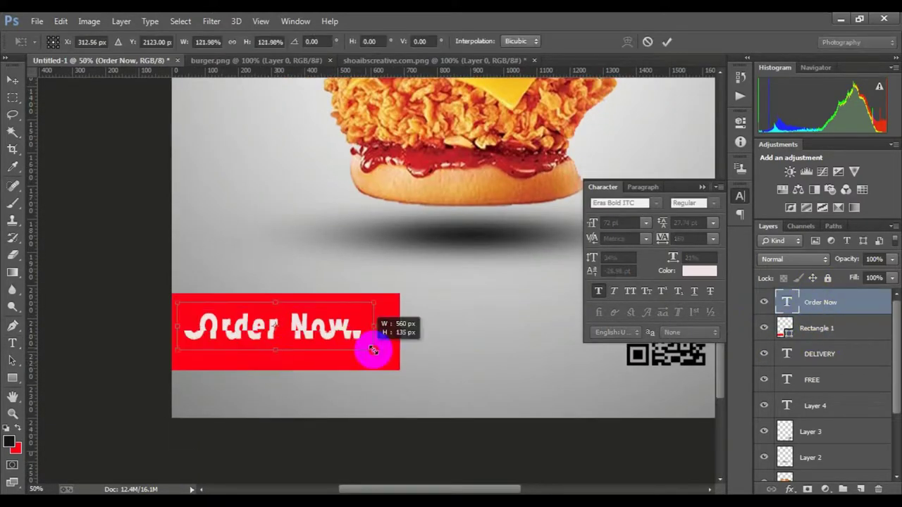
{"action": "mouse_move", "coordinate": [348, 340]}
{"action": "left_mouse_down"}
{"action": "mouse_move", "coordinate": [378, 351]}
{"action": "mouse_move", "coordinate": [361, 336]}
{"action": "left_mouse_up"}
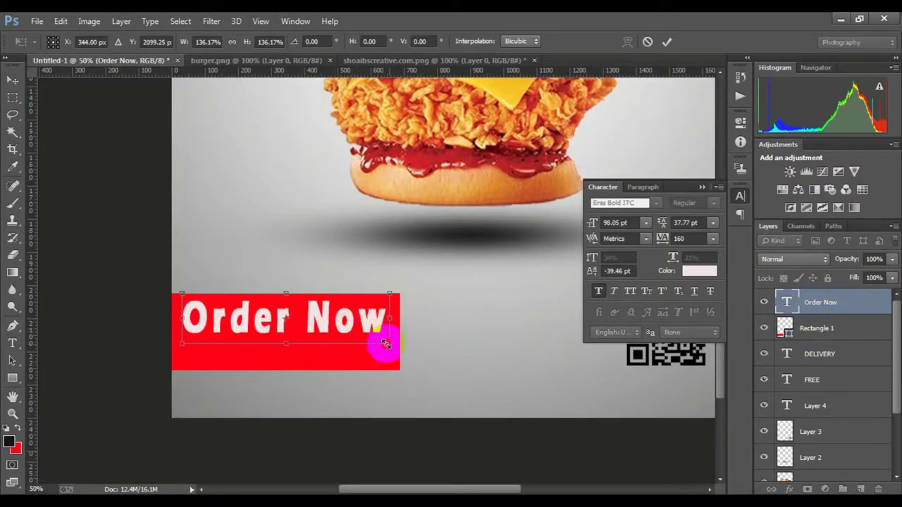
{"action": "left_click", "coordinate": [651, 41]}
- Duplicate Order Now below, retype it as 'Free Home Delivery' and shrink it
{"action": "left_click_drag", "start_coordinate": [324, 320], "coordinate": [346, 346]}
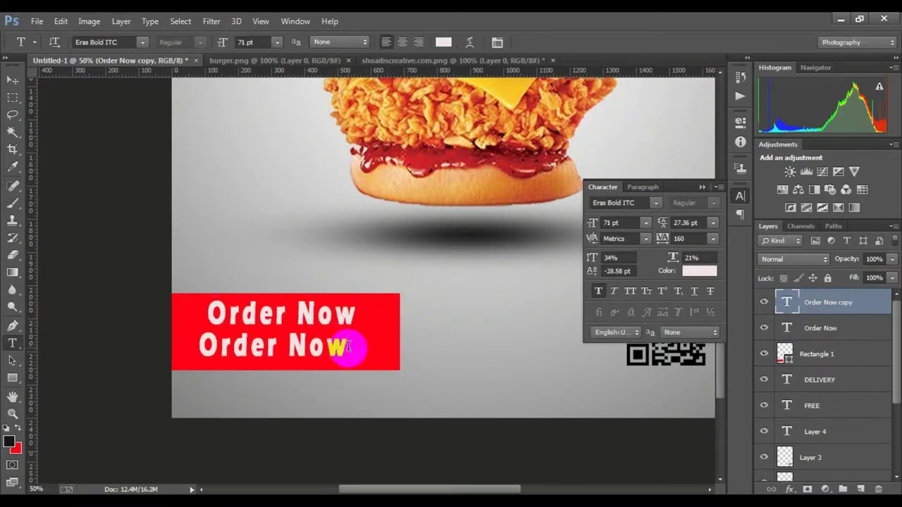
{"action": "triple_click", "coordinate": [221, 331]}
{"action": "type", "text": "Free Home Delivery"}
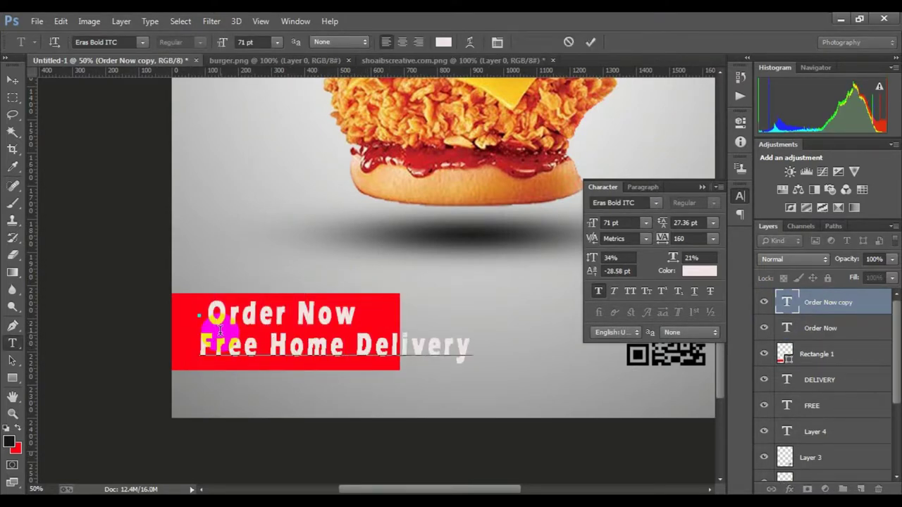
{"action": "key", "text": "ctrl+Return"}
{"action": "key", "text": "ctrl+t"}
{"action": "left_click_drag", "start_coordinate": [467, 361], "coordinate": [372, 354]}
{"action": "key", "text": "Return"}
- Shrink Order Now slightly so it sits above the Free Home Delivery line
{"action": "left_click", "coordinate": [342, 333], "text": "ctrl"}
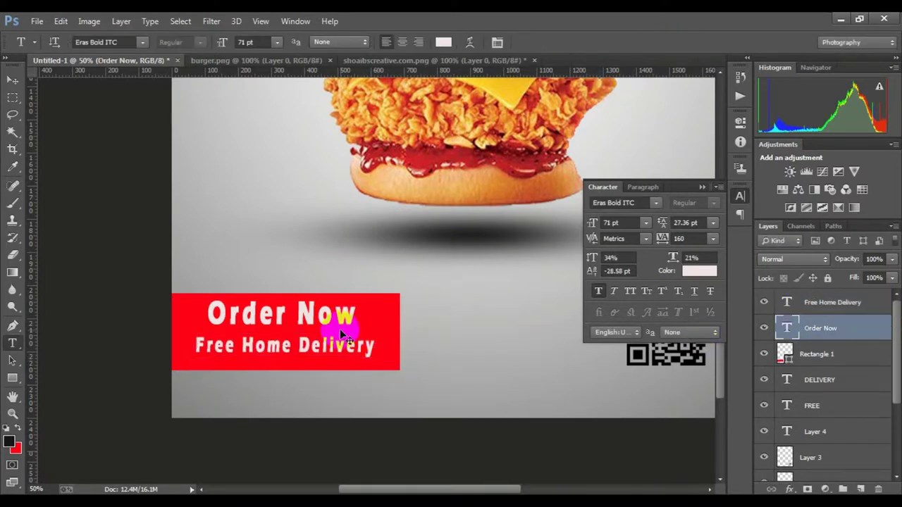
{"action": "key", "text": "ctrl+t"}
{"action": "left_click_drag", "start_coordinate": [362, 333], "coordinate": [358, 332]}
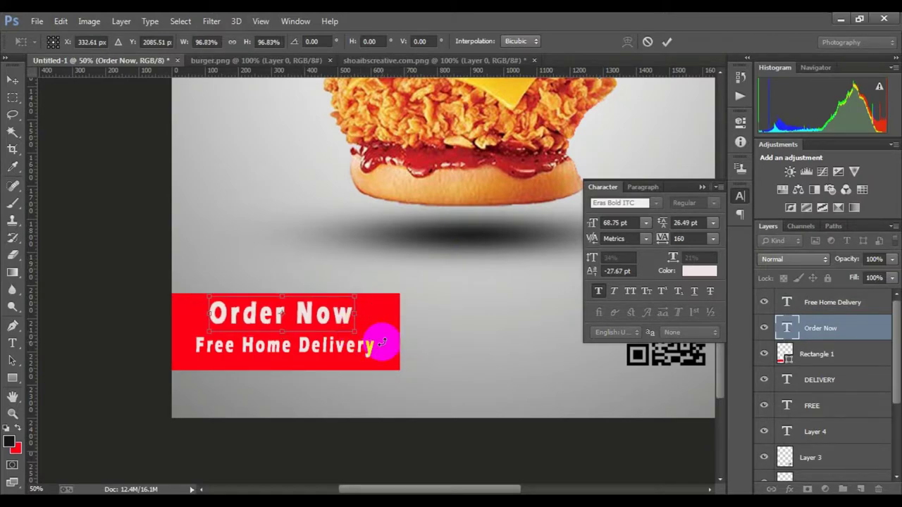
{"action": "key", "text": "Return"}
{"action": "key", "text": "ctrl+minus"}
{"action": "key", "text": "ctrl+minus"}
{"action": "key", "text": "ctrl+minus"}
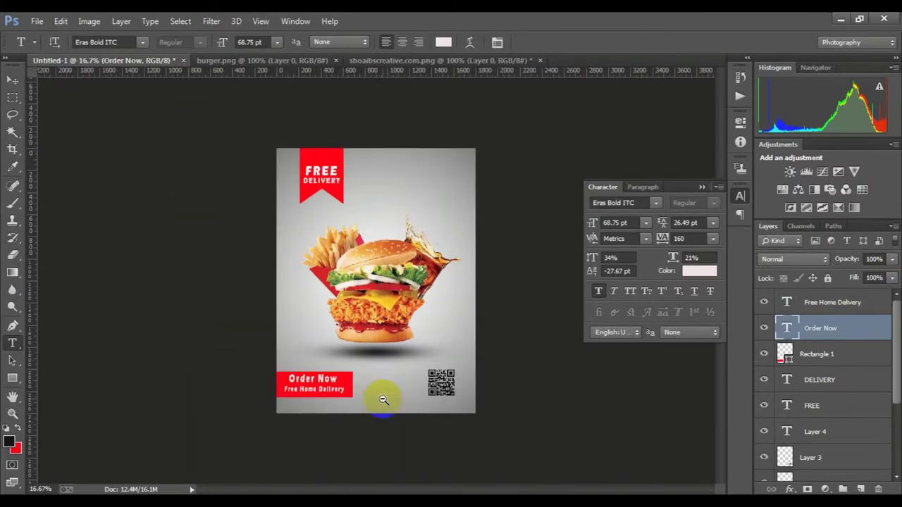
- Add the channel credit line near the QR code in a near-black colour
{"action": "left_click", "coordinate": [364, 389]}
{"action": "type", "text": "Our Channel - shoaibsar"}
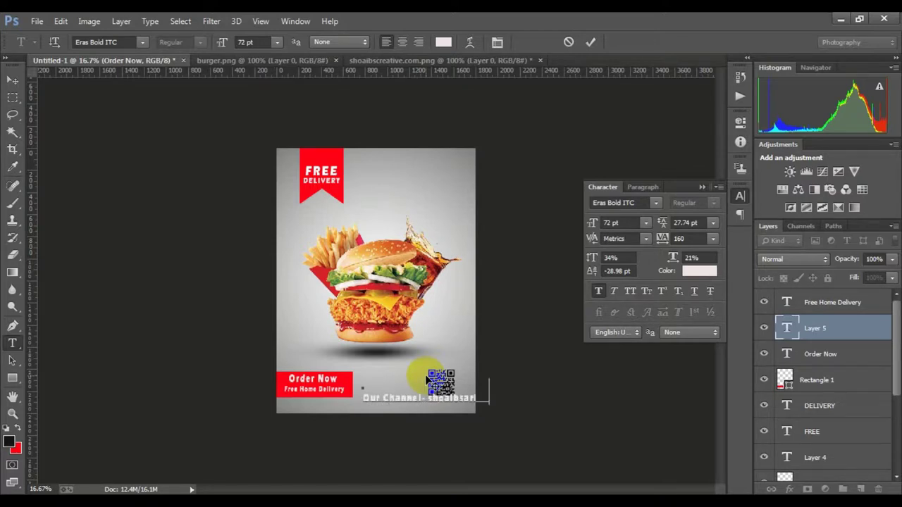
{"action": "key", "text": "ctrl+a"}
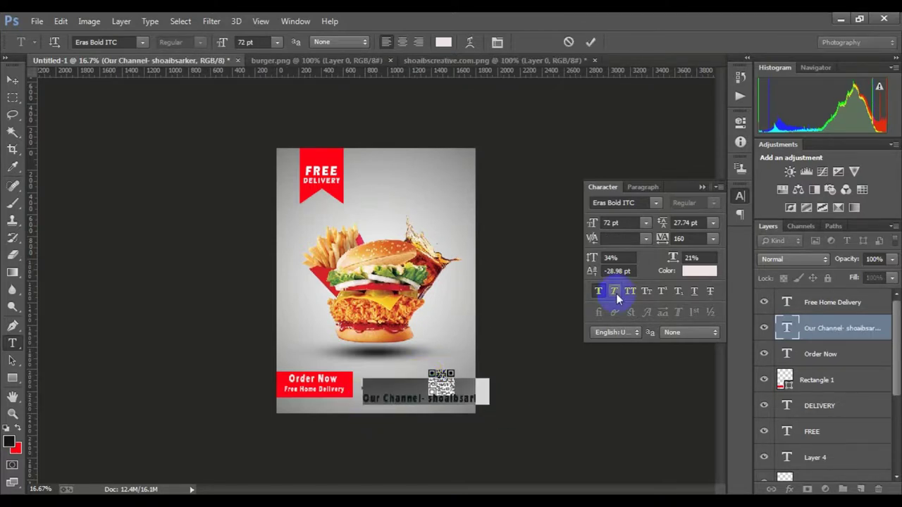
{"action": "left_click", "coordinate": [443, 41]}
{"action": "left_click_drag", "start_coordinate": [476, 289], "coordinate": [466, 325]}
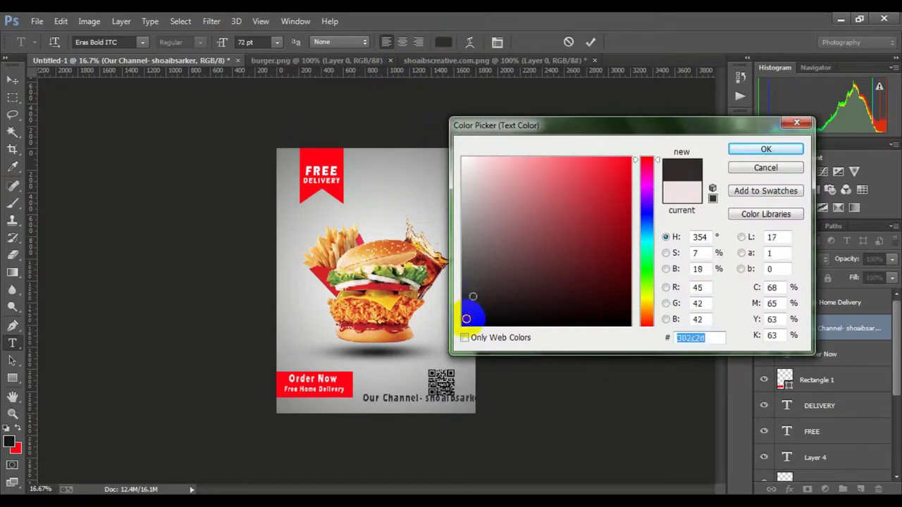
{"action": "key", "text": "Return"}
- Shrink the credit line to fit beside the QR code, then begin a DRINK line above the bar
{"action": "left_click", "coordinate": [591, 41]}
{"action": "key", "text": "ctrl+t"}
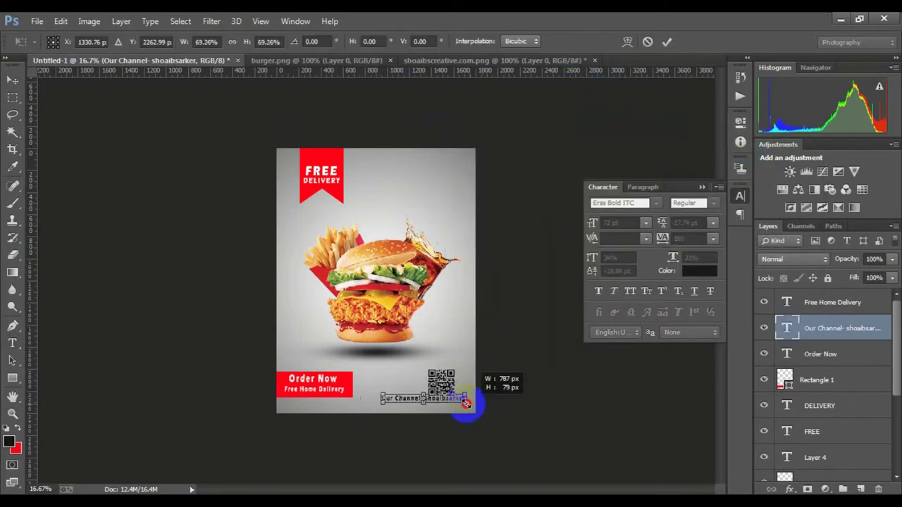
{"action": "left_click_drag", "start_coordinate": [483, 403], "coordinate": [421, 390]}
{"action": "key", "text": "ctrl+plus"}
{"action": "key", "text": "ctrl+plus"}
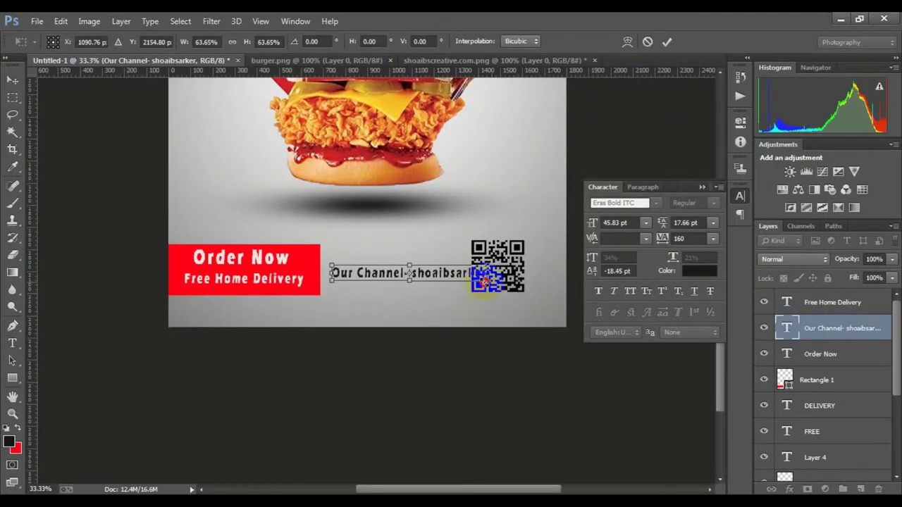
{"action": "left_click_drag", "start_coordinate": [485, 279], "coordinate": [452, 281]}
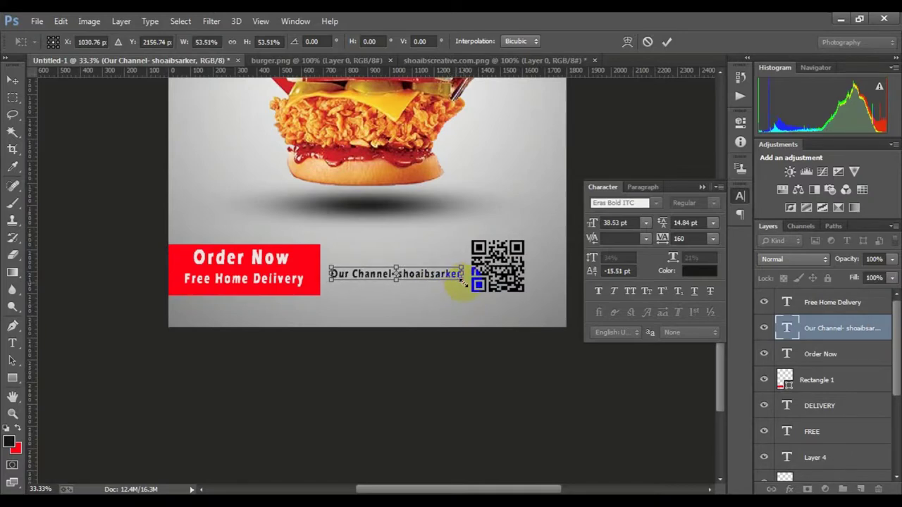
{"action": "key", "text": "Return"}
{"action": "key", "text": "ctrl+minus"}
{"action": "left_click", "coordinate": [287, 357]}
{"action": "type", "text": "DRINK &"}
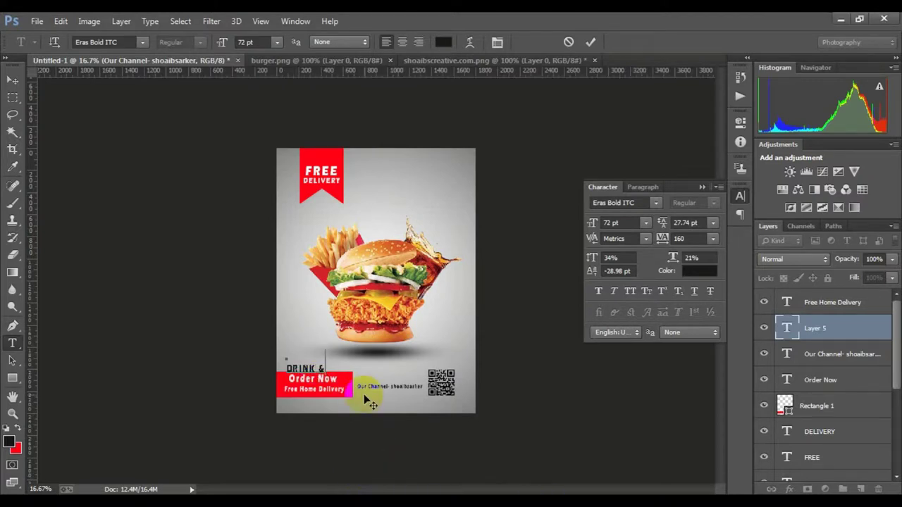
- Type the DRINK & FRIES FREE slogan and scale it to fit the poster
{"action": "type", "text": "F"}
{"action": "type", "text": "RIES FREE"}
{"action": "type", "text": "! NO"}
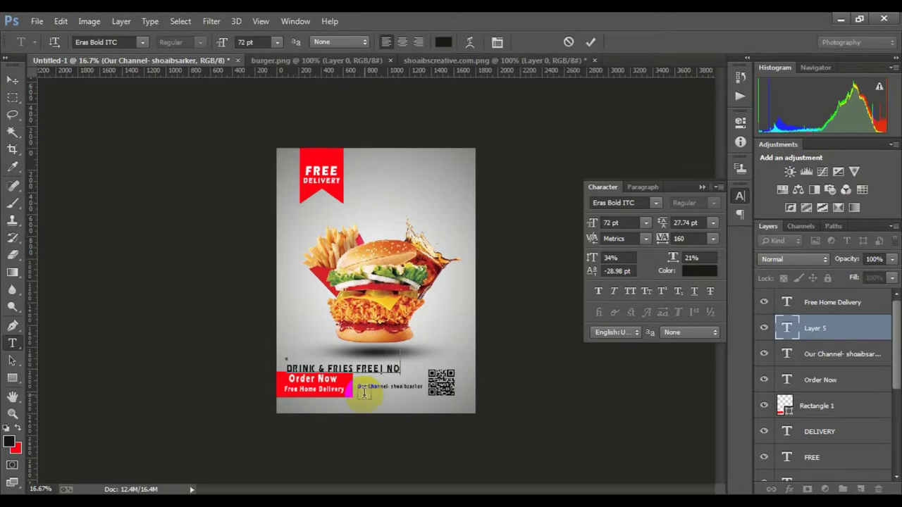
{"action": "type", "text": " WAITING"}
{"action": "type", "text": " LOO"}
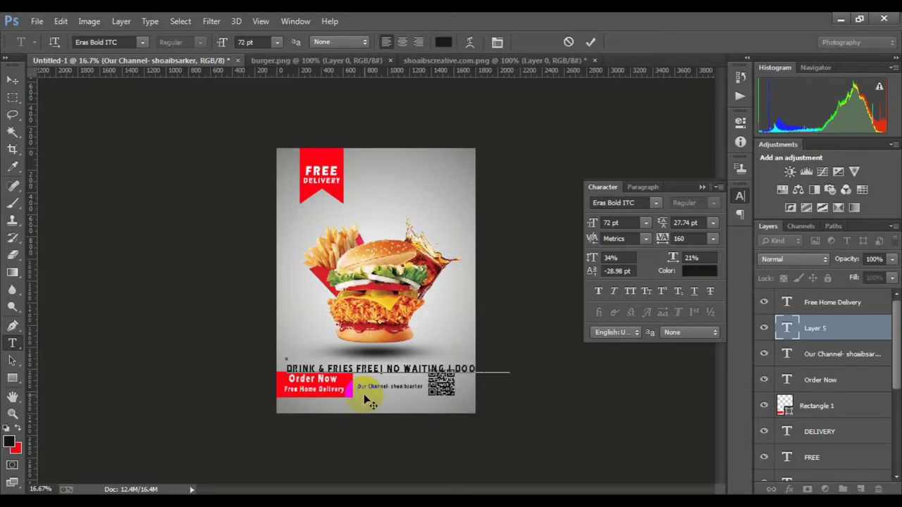
{"action": "type", "text": "OO"}
{"action": "left_click", "coordinate": [590, 41]}
{"action": "key", "text": "ctrl+t"}
{"action": "left_click_drag", "start_coordinate": [540, 373], "coordinate": [421, 367]}
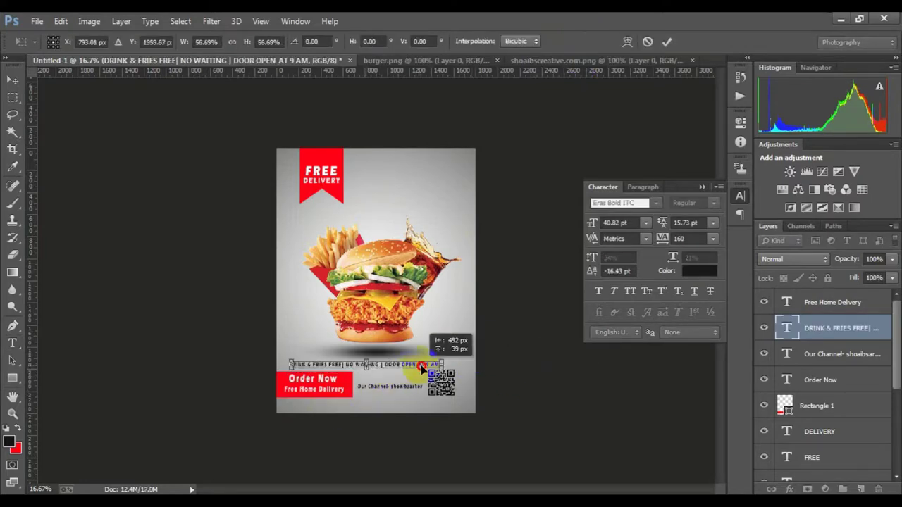
{"action": "key", "text": "ctrl+plus"}
{"action": "key", "text": "ctrl+plus"}
{"action": "mouse_move", "coordinate": [510, 282]}
{"action": "left_mouse_down"}
{"action": "mouse_move", "coordinate": [542, 277]}
{"action": "mouse_move", "coordinate": [161, 275]}
{"action": "left_mouse_up"}
{"action": "left_click", "coordinate": [667, 42]}
- Try Gabriola and Harrington, then set the slogan in Lao UI
{"action": "left_click", "coordinate": [141, 43]}
{"action": "left_click", "coordinate": [197, 274]}
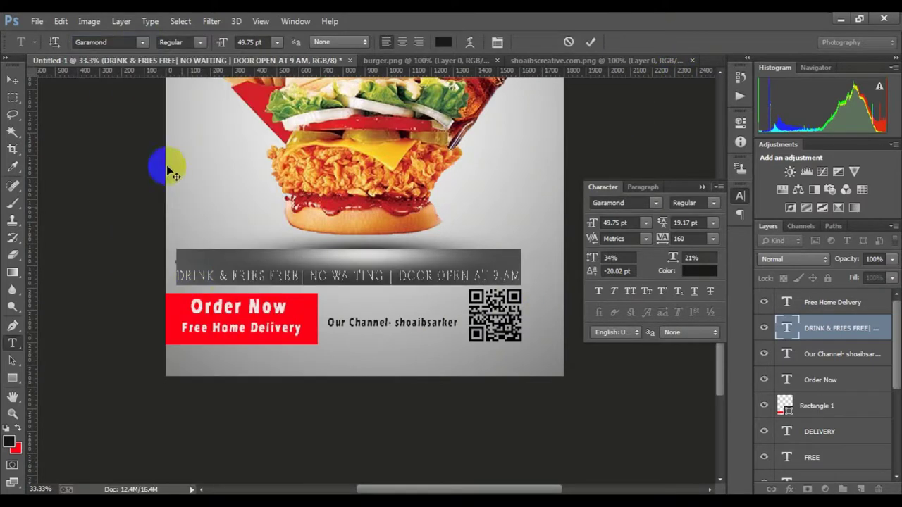
{"action": "left_click", "coordinate": [143, 42]}
{"action": "left_click", "coordinate": [227, 232]}
{"action": "left_click", "coordinate": [143, 42]}
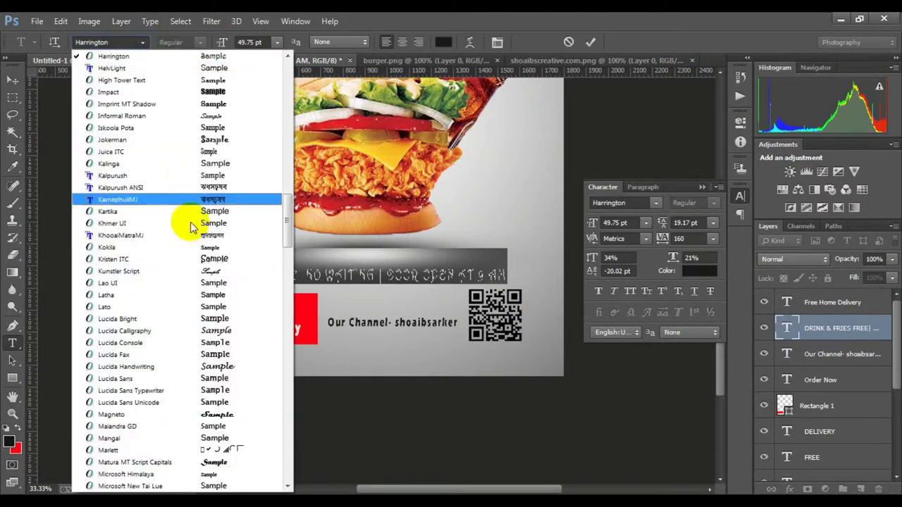
{"action": "left_click", "coordinate": [193, 226]}
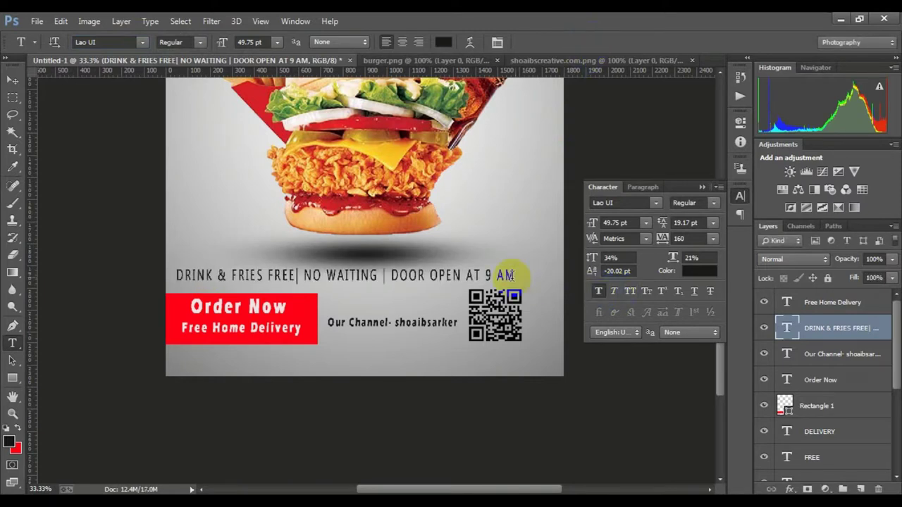
{"action": "left_click", "coordinate": [599, 291]}
{"action": "left_click", "coordinate": [590, 42]}
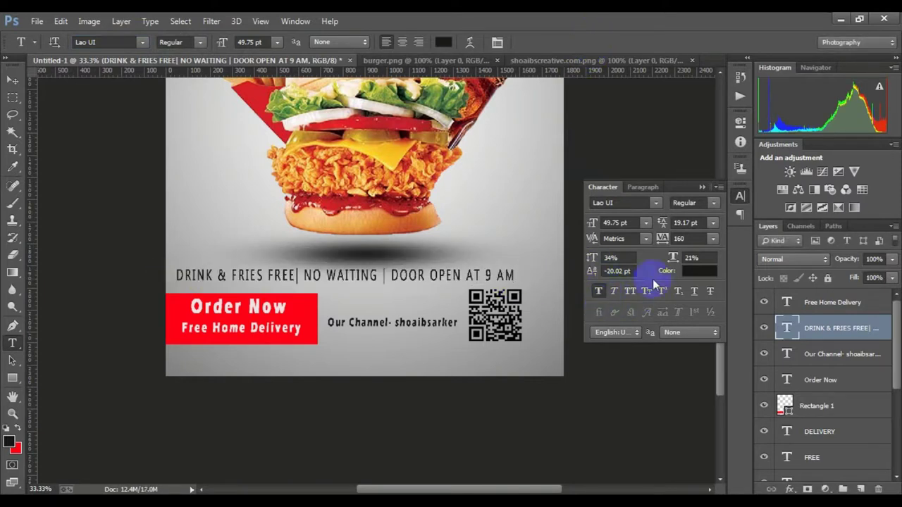
- Stretch the slogan wider to span the footer and flatten it slightly
{"action": "double_click", "coordinate": [497, 275]}
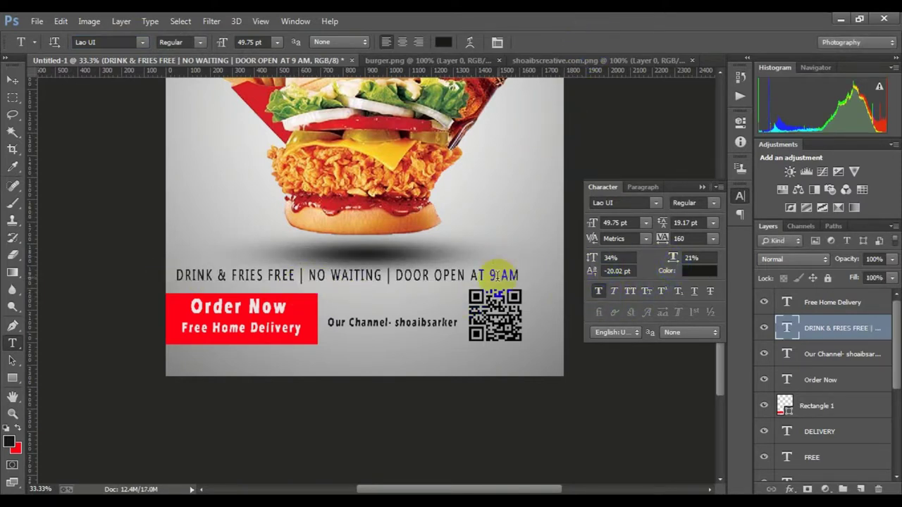
{"action": "key", "text": "ctrl+t"}
{"action": "left_click_drag", "start_coordinate": [534, 276], "coordinate": [543, 276]}
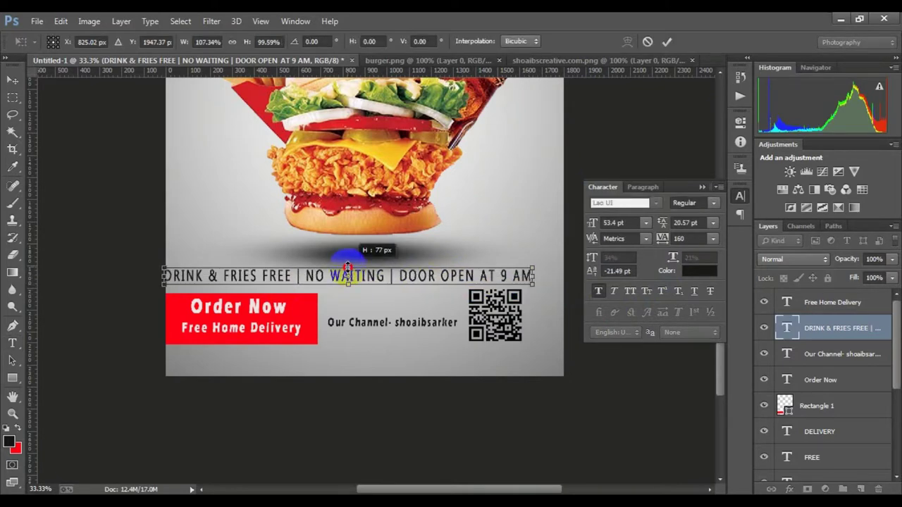
{"action": "left_click_drag", "start_coordinate": [402, 281], "coordinate": [409, 278]}
{"action": "left_click_drag", "start_coordinate": [540, 277], "coordinate": [555, 277]}
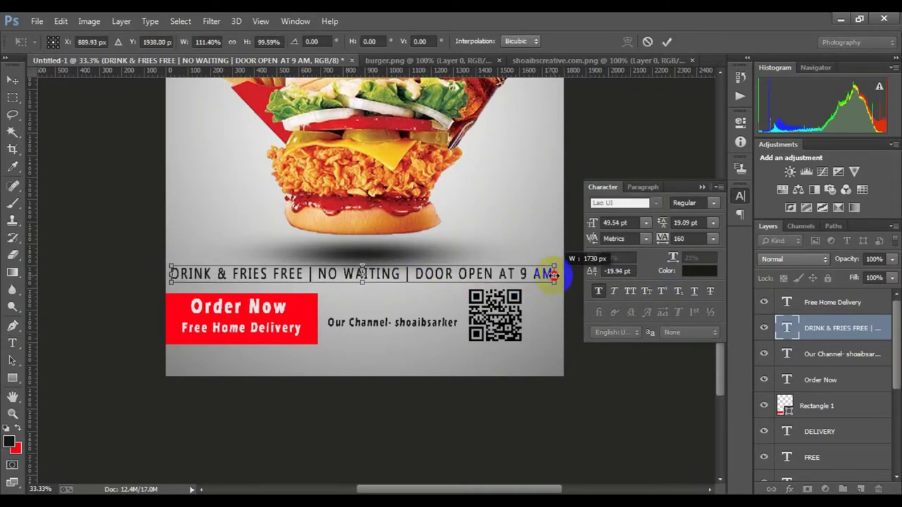
{"action": "scroll", "coordinate": [365, 272], "scroll_direction": "up", "scroll_amount": 2}
{"action": "left_click_drag", "start_coordinate": [359, 296], "coordinate": [409, 303]}
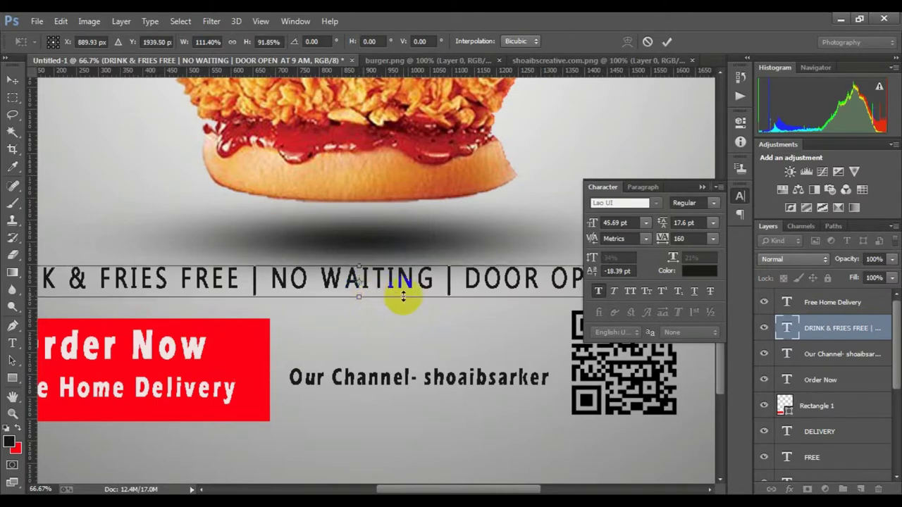
{"action": "key", "text": "Return"}
{"action": "key", "text": "ctrl+minus"}
{"action": "key", "text": "ctrl+minus"}
{"action": "key", "text": "ctrl+minus"}
{"action": "key", "text": "ctrl+minus"}
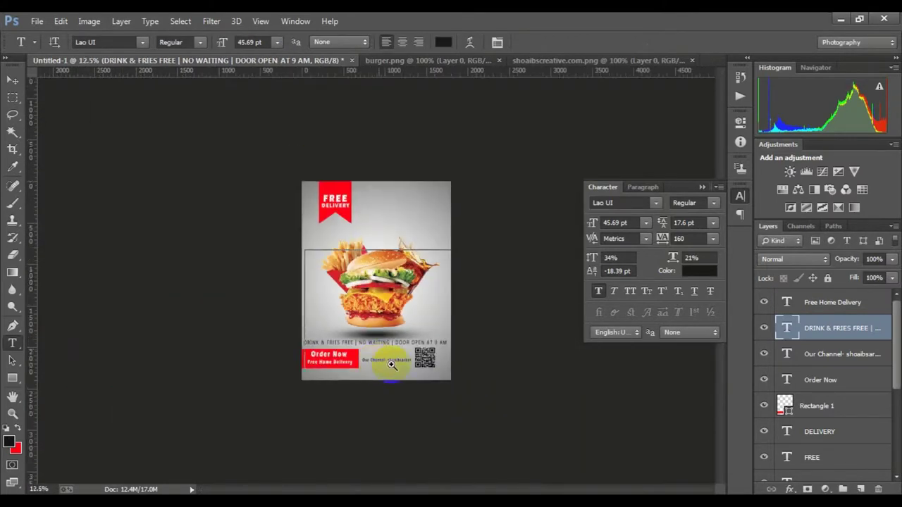
{"action": "key", "text": "ctrl+plus"}
{"action": "left_click", "coordinate": [351, 116]}
{"action": "type", "text": "PIXIVU"}
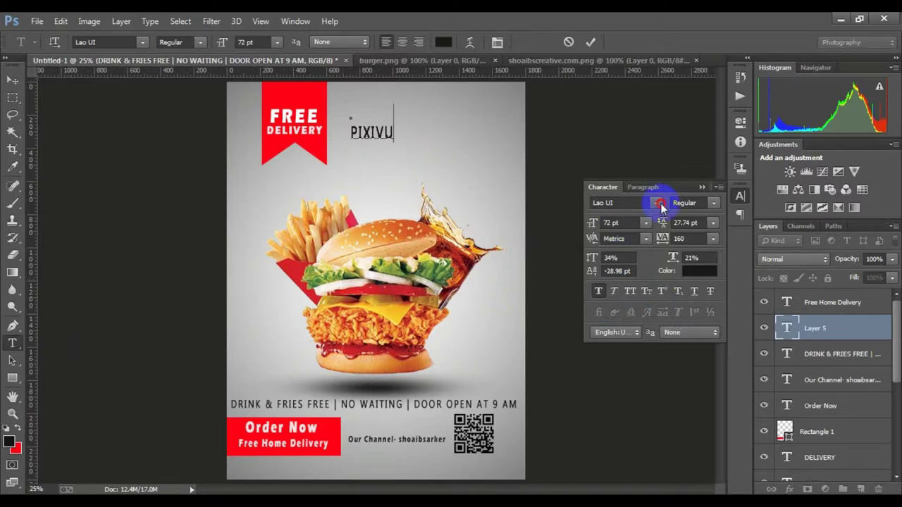
- Try script fonts on PIXIVU, including Mistral, Segoe Script and Viner Hand ITC
{"action": "left_click", "coordinate": [659, 204]}
{"action": "left_click", "coordinate": [665, 256]}
{"action": "left_click", "coordinate": [655, 203]}
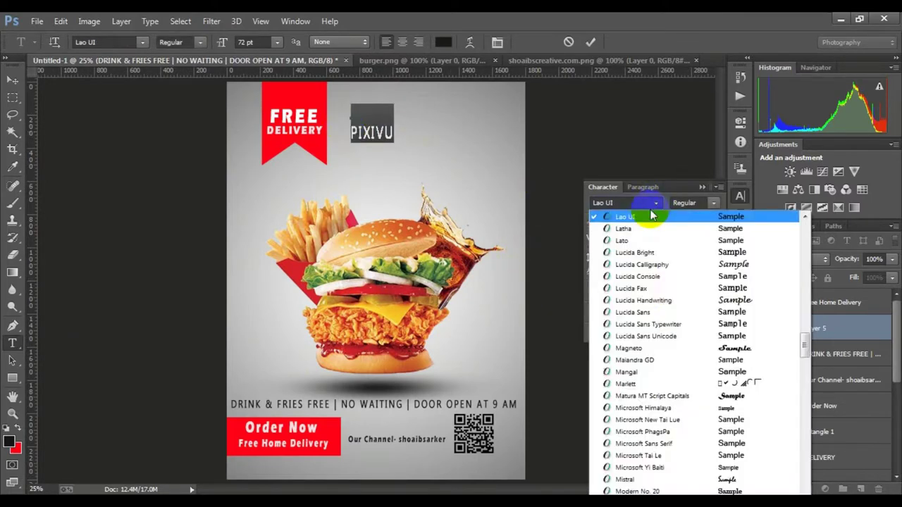
{"action": "left_click", "coordinate": [694, 297]}
{"action": "left_click", "coordinate": [656, 203]}
{"action": "left_click", "coordinate": [665, 252]}
{"action": "left_click", "coordinate": [656, 203]}
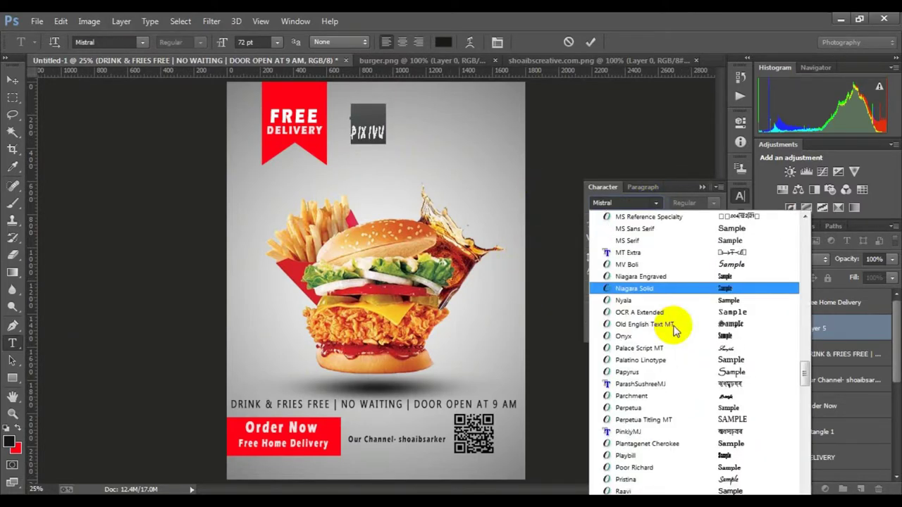
{"action": "left_click", "coordinate": [669, 326]}
{"action": "left_click", "coordinate": [656, 203]}
{"action": "scroll", "coordinate": [666, 310], "scroll_direction": "down", "scroll_amount": 3}
{"action": "left_click", "coordinate": [669, 312]}
{"action": "left_click", "coordinate": [656, 203]}
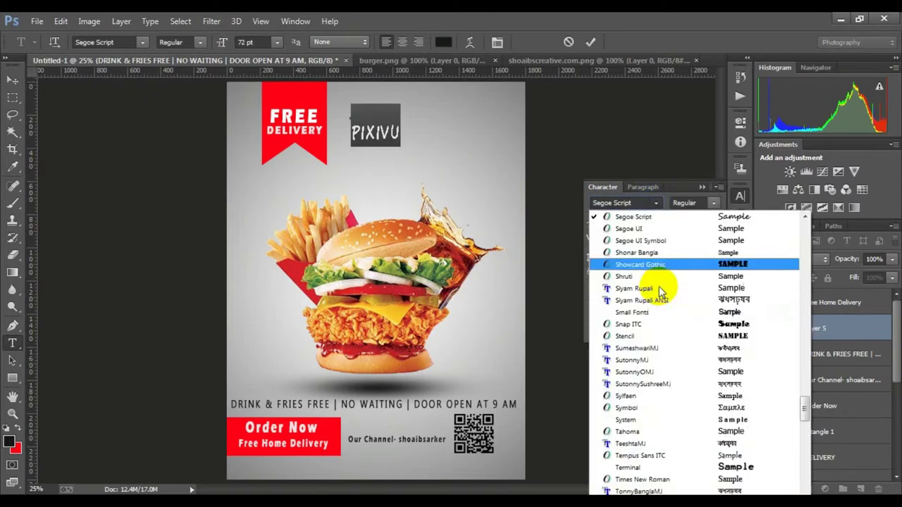
{"action": "left_click", "coordinate": [601, 290]}
{"action": "left_click", "coordinate": [655, 203]}
{"action": "scroll", "coordinate": [640, 345], "scroll_direction": "down", "scroll_amount": 5}
{"action": "scroll", "coordinate": [640, 346], "scroll_direction": "down", "scroll_amount": 2}
{"action": "left_click", "coordinate": [664, 379]}
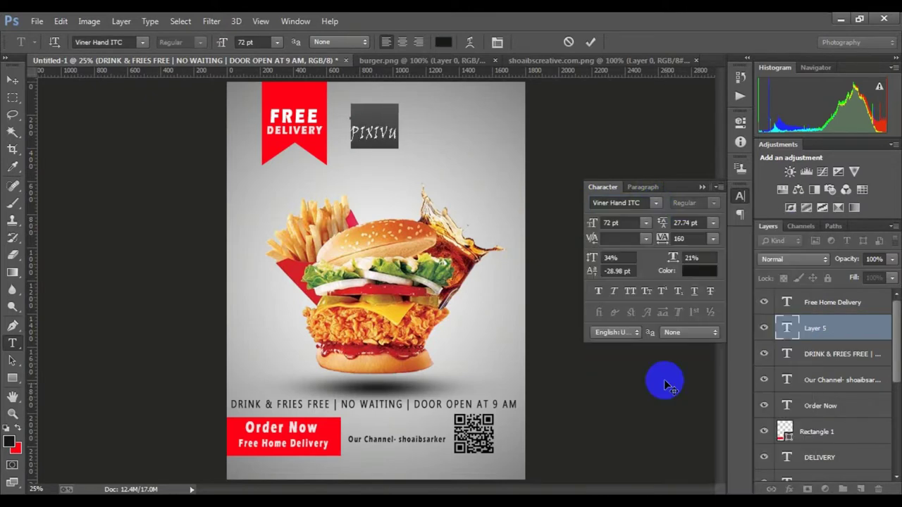
- Try Vivaldi and Palace Script MT, then set PIXIVU in Lucida Handwriting and commit
{"action": "left_click", "coordinate": [655, 203]}
{"action": "left_click", "coordinate": [669, 229]}
{"action": "left_click", "coordinate": [655, 203]}
{"action": "scroll", "coordinate": [689, 328], "scroll_direction": "down", "scroll_amount": 10}
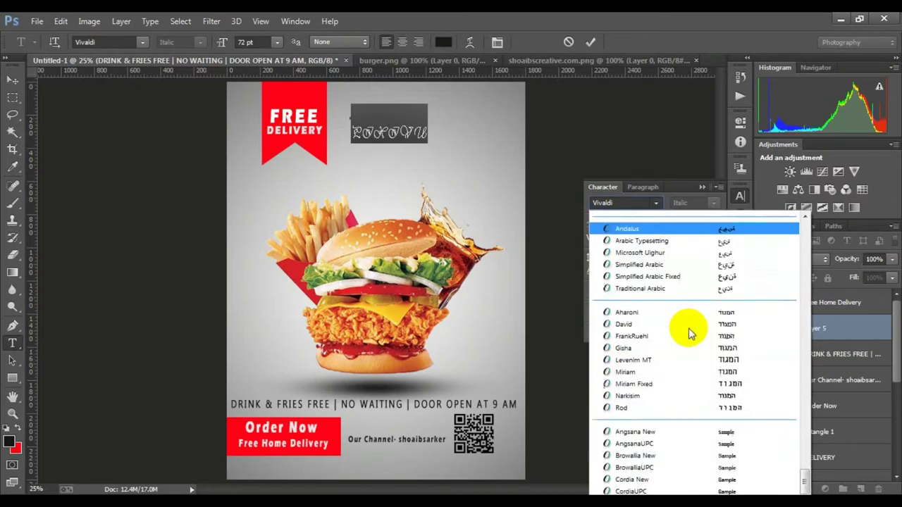
{"action": "scroll", "coordinate": [689, 335], "scroll_direction": "down", "scroll_amount": 4}
{"action": "scroll", "coordinate": [690, 330], "scroll_direction": "up", "scroll_amount": 10}
{"action": "scroll", "coordinate": [690, 330], "scroll_direction": "up", "scroll_amount": 5}
{"action": "scroll", "coordinate": [690, 330], "scroll_direction": "up", "scroll_amount": 3}
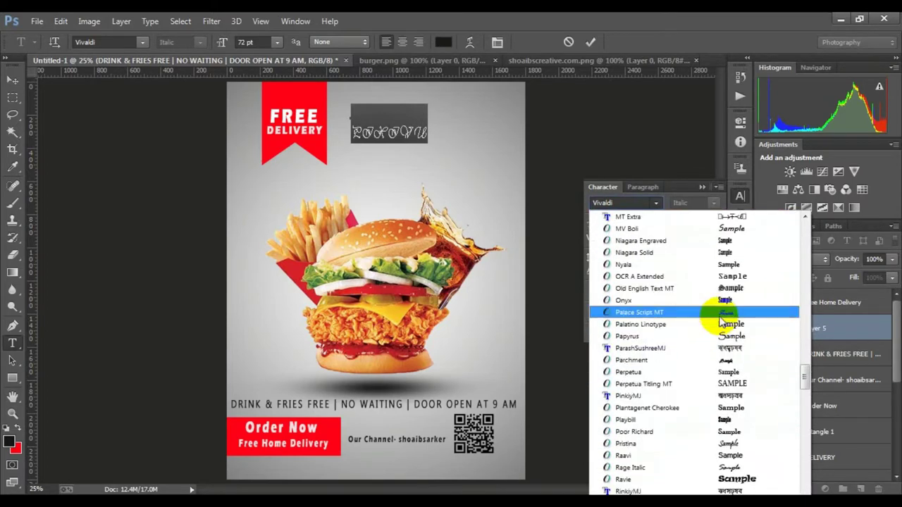
{"action": "left_click", "coordinate": [680, 315]}
{"action": "left_click", "coordinate": [655, 203]}
{"action": "scroll", "coordinate": [614, 282], "scroll_direction": "up", "scroll_amount": 5}
{"action": "scroll", "coordinate": [695, 282], "scroll_direction": "up", "scroll_amount": 5}
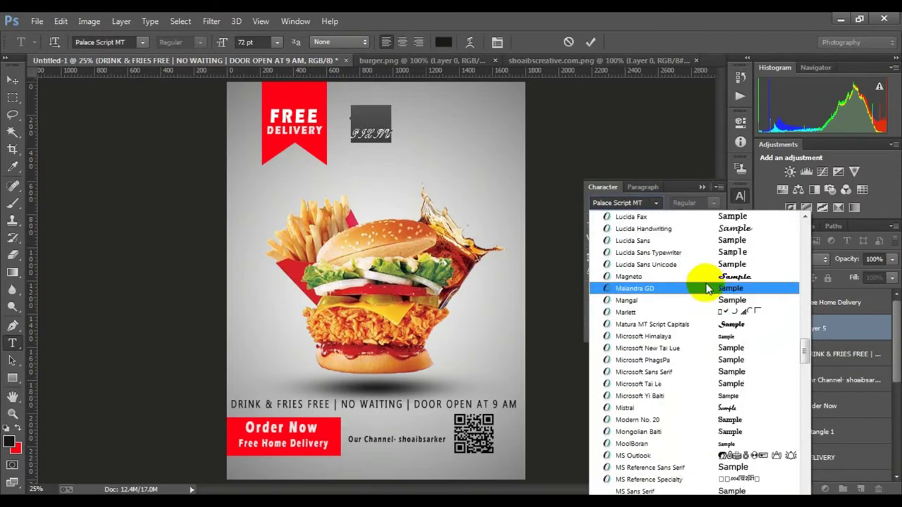
{"action": "left_click", "coordinate": [677, 222]}
{"action": "left_click", "coordinate": [416, 132]}
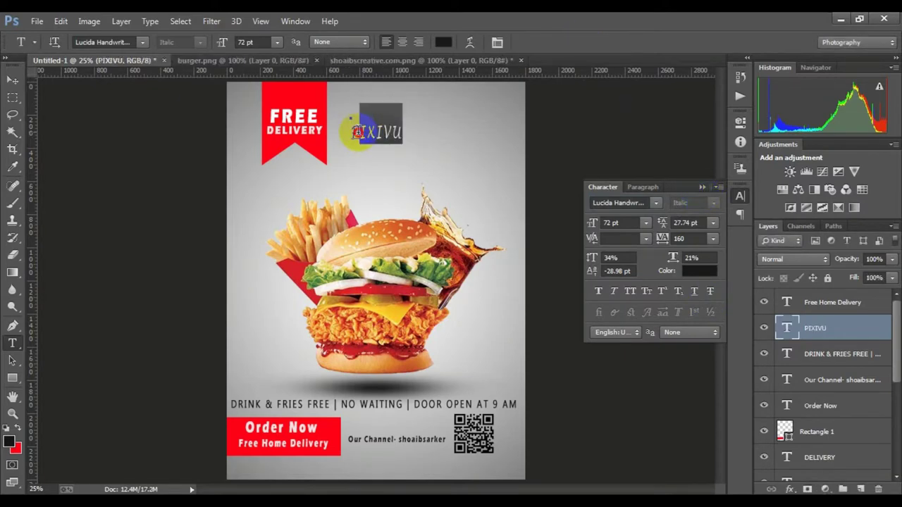
{"action": "left_click", "coordinate": [356, 124]}
{"action": "type", "text": "Pixivu"}
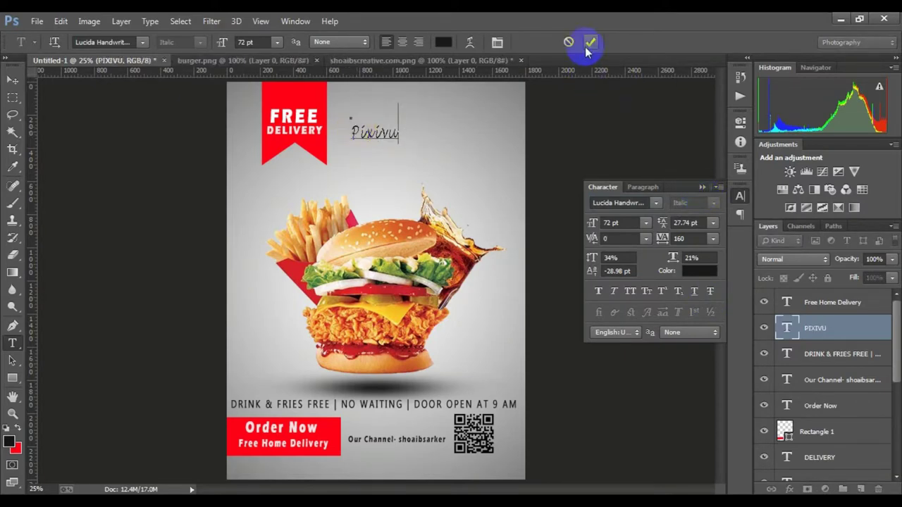
- Tighten Pixivu's tracking to -40 and set it in Kunstler Script
{"action": "key", "text": "ctrl+plus"}
{"action": "key", "text": "ctrl+a"}
{"action": "left_click_drag", "start_coordinate": [660, 237], "coordinate": [654, 241]}
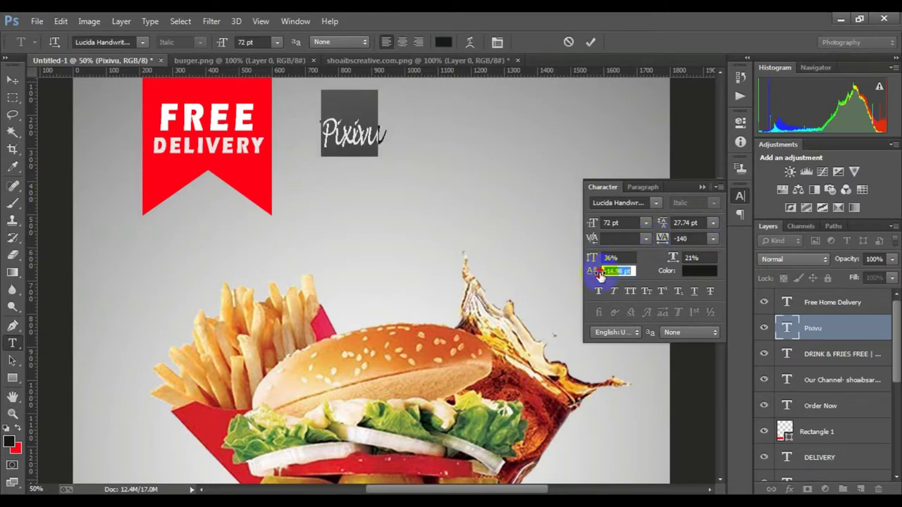
{"action": "left_click_drag", "start_coordinate": [601, 259], "coordinate": [600, 259]}
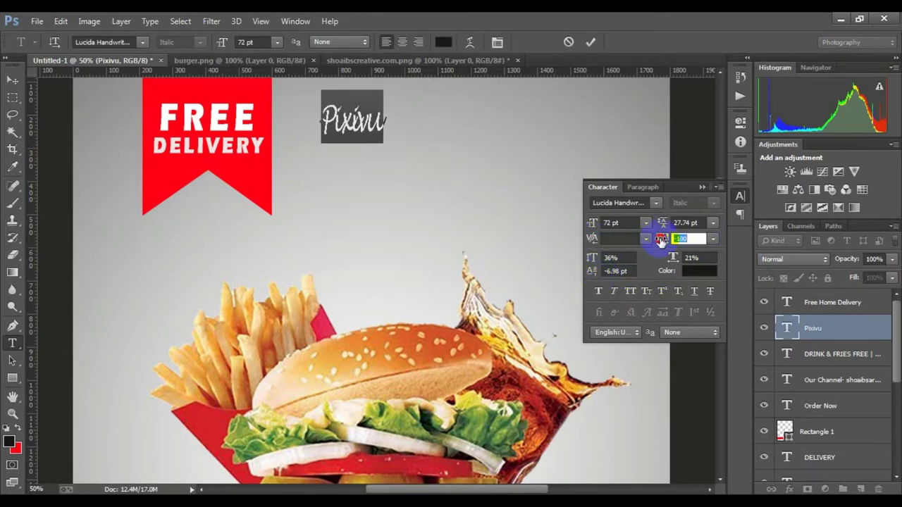
{"action": "type", "text": "-40"}
{"action": "left_click", "coordinate": [656, 202]}
{"action": "scroll", "coordinate": [700, 261], "scroll_direction": "up", "scroll_amount": 3}
{"action": "left_click", "coordinate": [701, 238]}
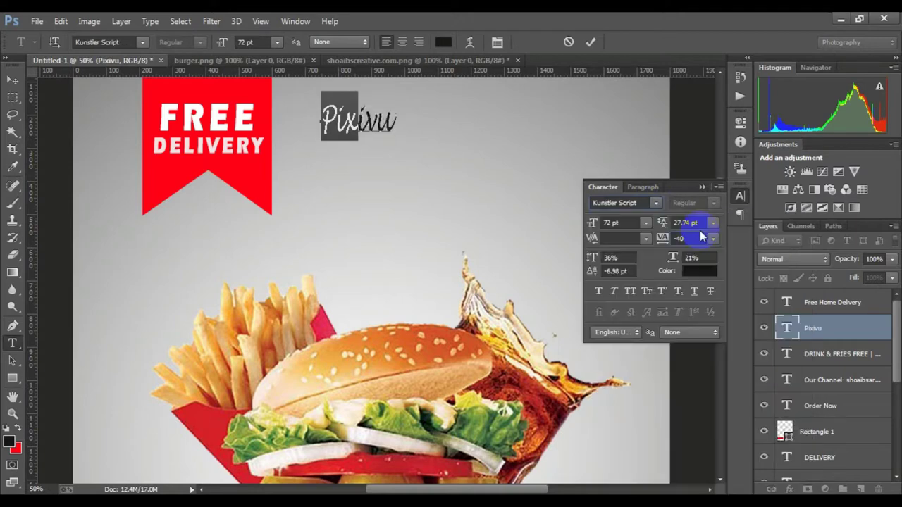
{"action": "left_click", "coordinate": [591, 41]}
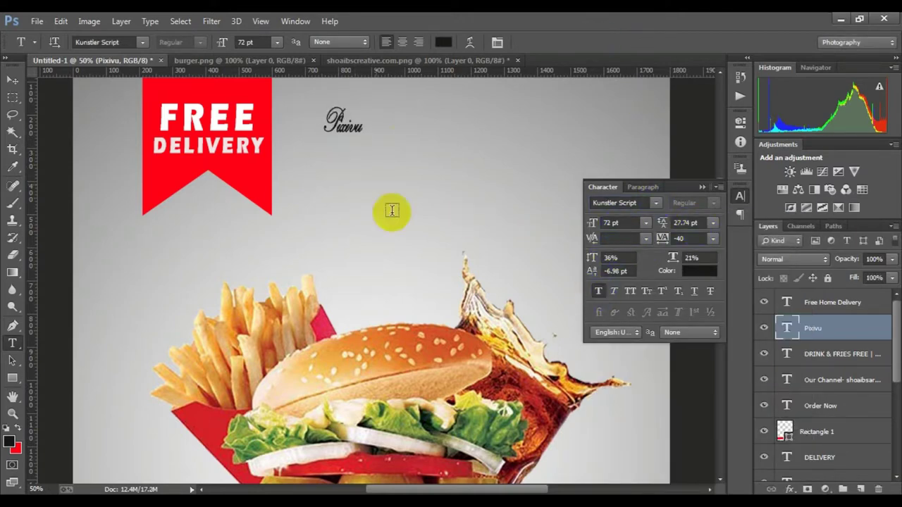
- Enlarge the Pixivu title, then resize and stretch it wider beside the ribbon
{"action": "key", "text": "ctrl+t"}
{"action": "left_click_drag", "start_coordinate": [369, 149], "coordinate": [506, 182]}
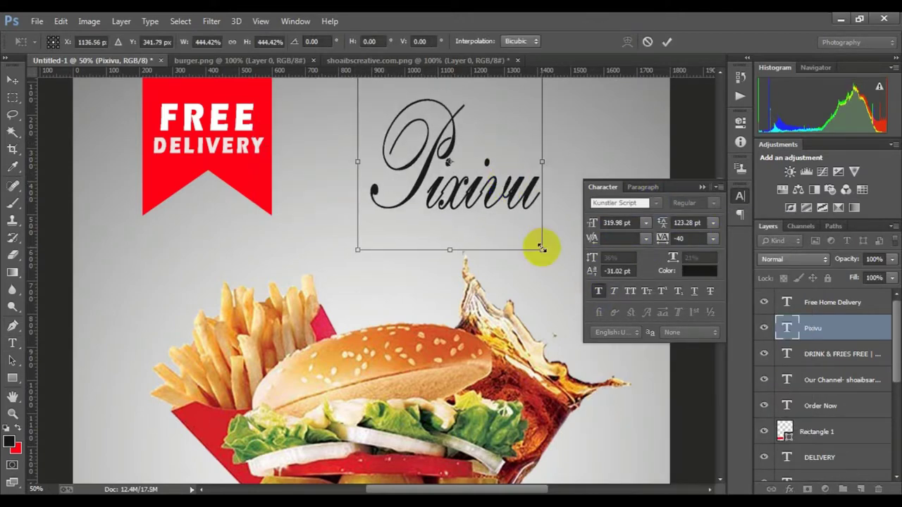
{"action": "left_click", "coordinate": [667, 42]}
{"action": "key", "text": "ctrl+minus"}
{"action": "key", "text": "ctrl+t"}
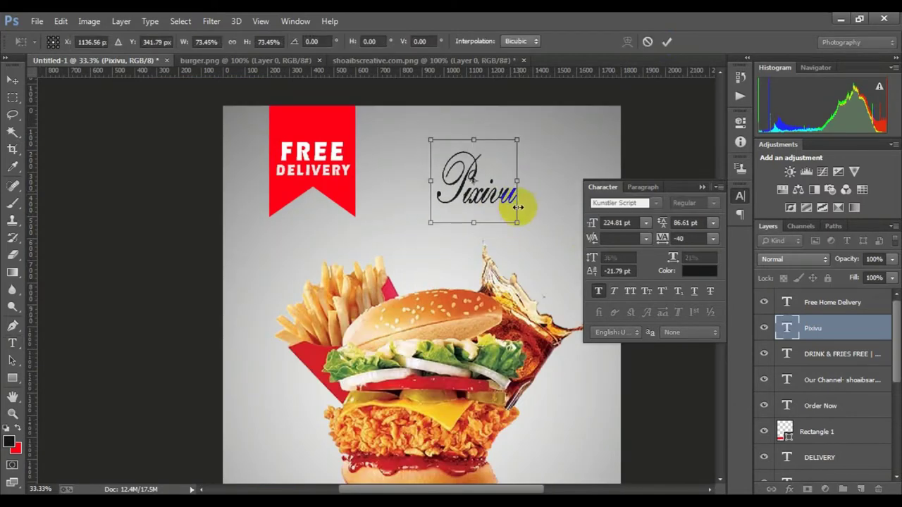
{"action": "left_click_drag", "start_coordinate": [533, 236], "coordinate": [543, 226]}
{"action": "mouse_move", "coordinate": [544, 181]}
{"action": "left_mouse_down"}
{"action": "mouse_move", "coordinate": [558, 165]}
{"action": "mouse_move", "coordinate": [589, 165]}
{"action": "left_mouse_up"}
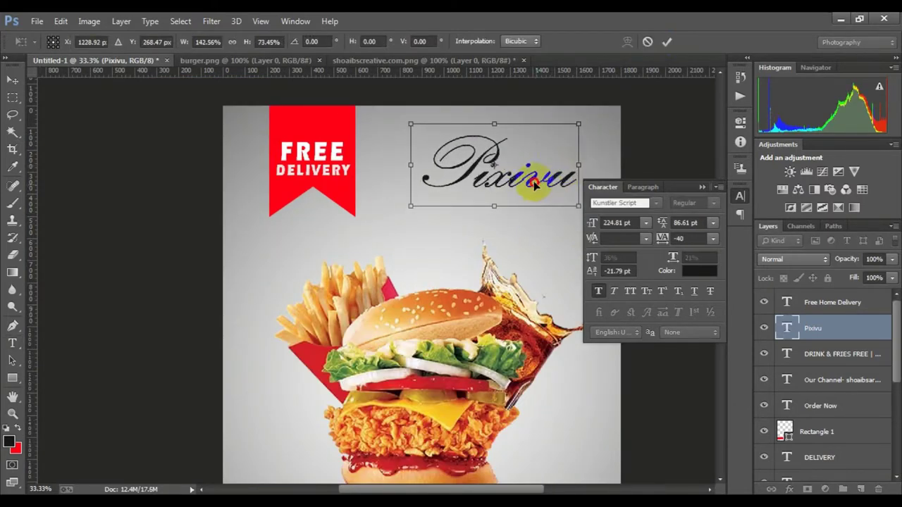
{"action": "left_click_drag", "start_coordinate": [530, 183], "coordinate": [538, 178]}
{"action": "key", "text": "Return"}
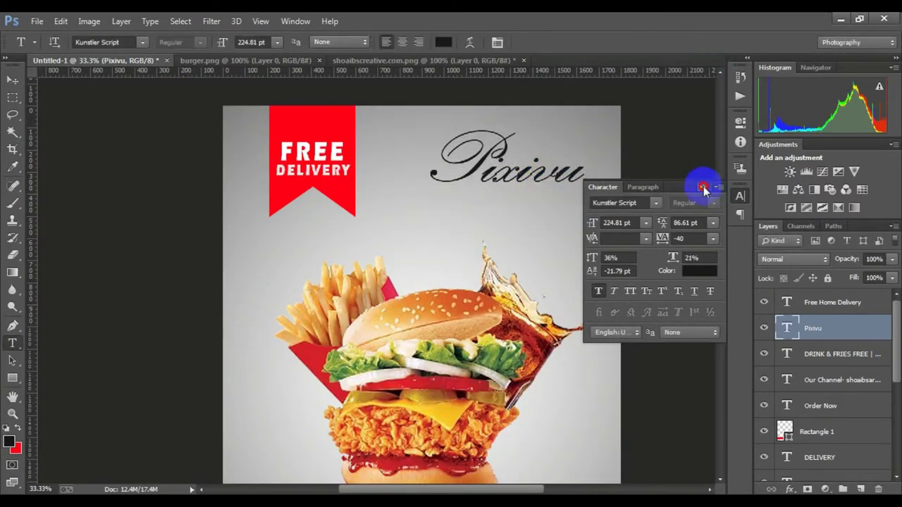
{"action": "key", "text": "ctrl+minus"}
{"action": "key", "text": "ctrl+minus"}
{"action": "key", "text": "ctrl+minus"}
- Duplicate the Pixivu title down-left and retype the copy as 'Burger'
{"action": "left_click", "coordinate": [416, 228]}
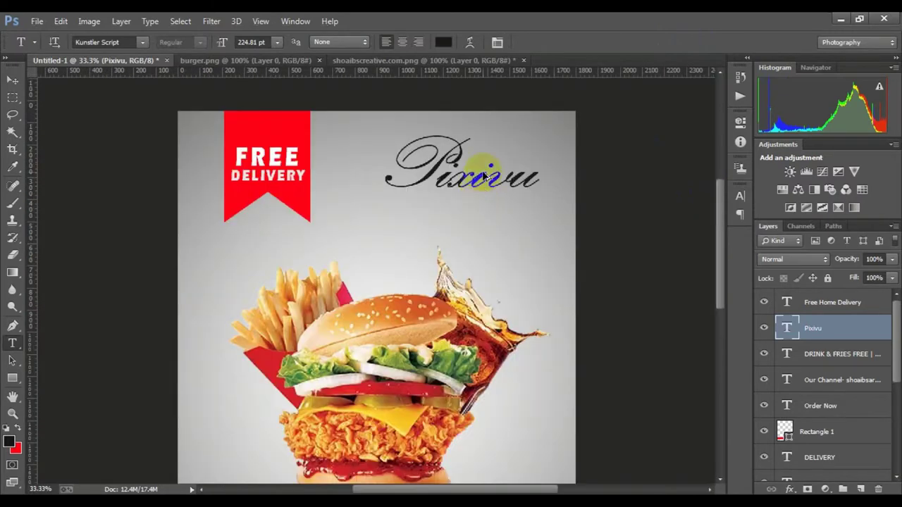
{"action": "left_click_drag", "start_coordinate": [484, 162], "coordinate": [423, 212]}
{"action": "double_click", "coordinate": [346, 238]}
{"action": "type", "text": "BUR"}
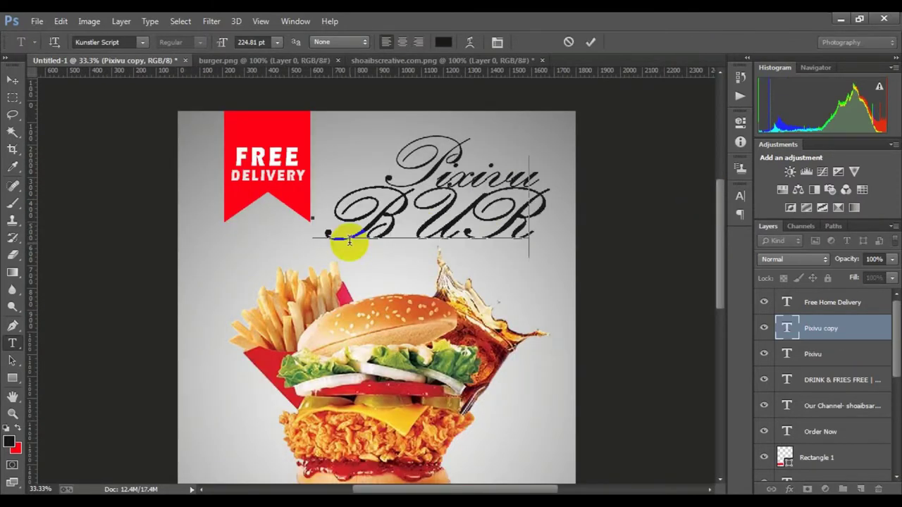
{"action": "key", "text": "BackSpace"}
{"action": "key", "text": "BackSpace"}
{"action": "left_click", "coordinate": [590, 42]}
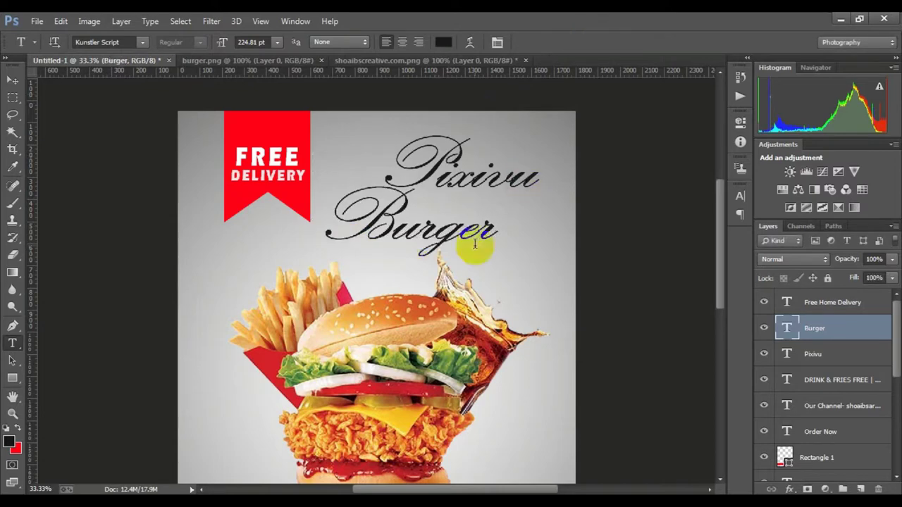
- Enlarge the Burger text and tilt it slightly
{"action": "key", "text": "ctrl+t"}
{"action": "left_click_drag", "start_coordinate": [500, 259], "coordinate": [549, 280]}
{"action": "mouse_move", "coordinate": [501, 236]}
{"action": "left_mouse_down"}
{"action": "mouse_move", "coordinate": [478, 232]}
{"action": "mouse_move", "coordinate": [471, 221]}
{"action": "left_mouse_up"}
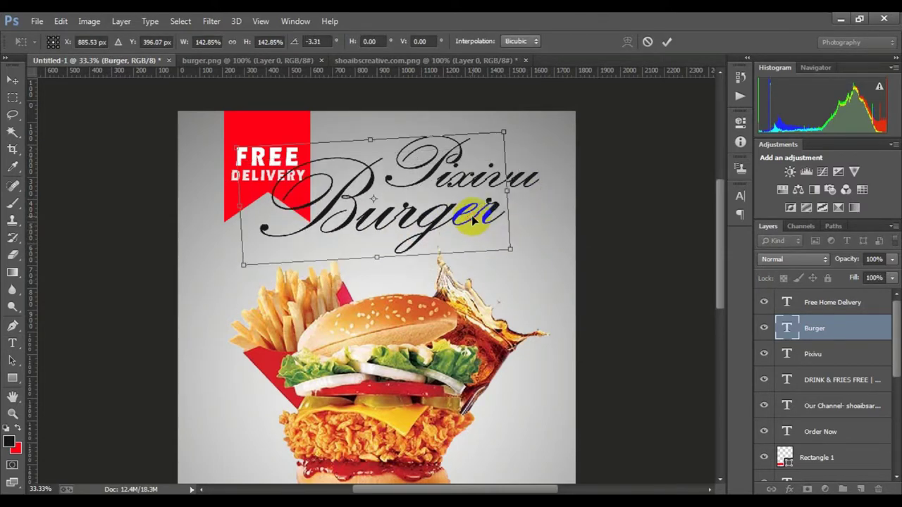
{"action": "left_click", "coordinate": [666, 41]}
- Nudge the Pixivu text slightly to the right
{"action": "left_click", "coordinate": [813, 354]}
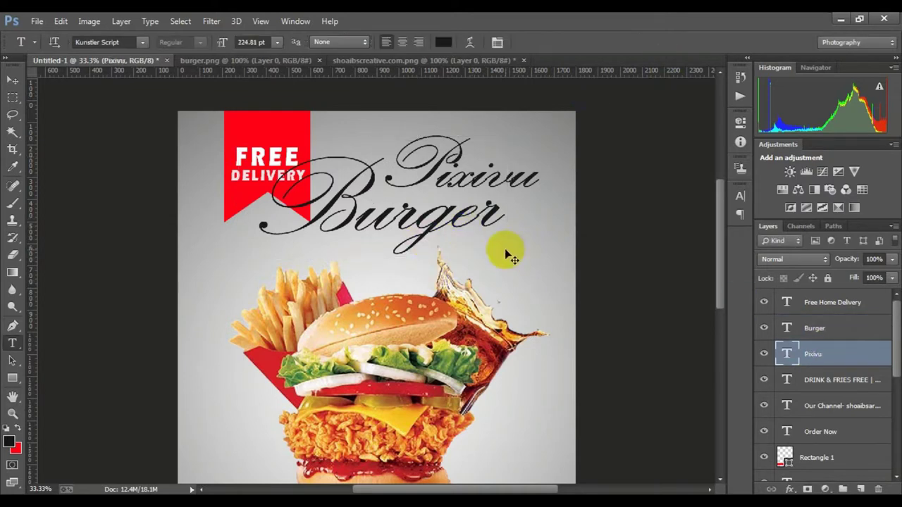
{"action": "key", "text": "ctrl+t"}
{"action": "left_click_drag", "start_coordinate": [508, 255], "coordinate": [523, 252]}
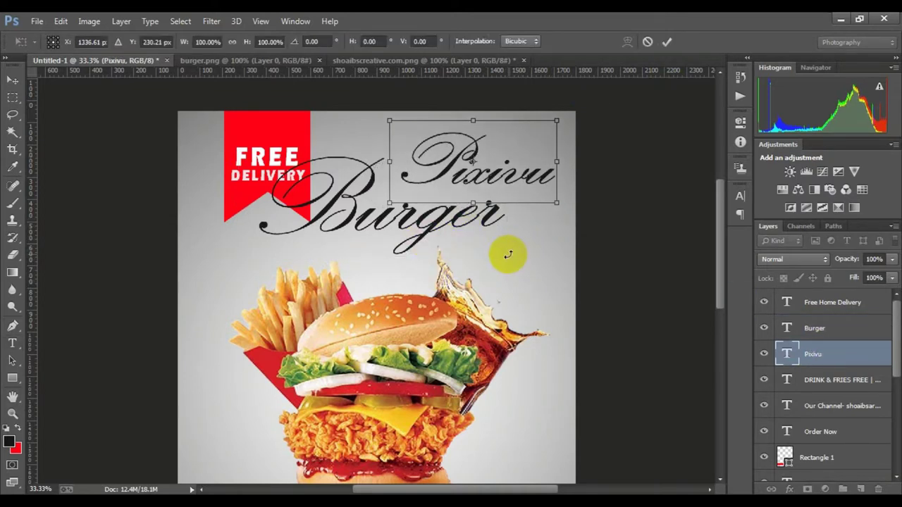
{"action": "left_click", "coordinate": [666, 41]}
- Move Burger about 140 px right, shrink it to about 90%, and widen it slightly
{"action": "left_click", "coordinate": [814, 328]}
{"action": "key", "text": "ctrl+t"}
{"action": "left_click_drag", "start_coordinate": [461, 212], "coordinate": [491, 210]}
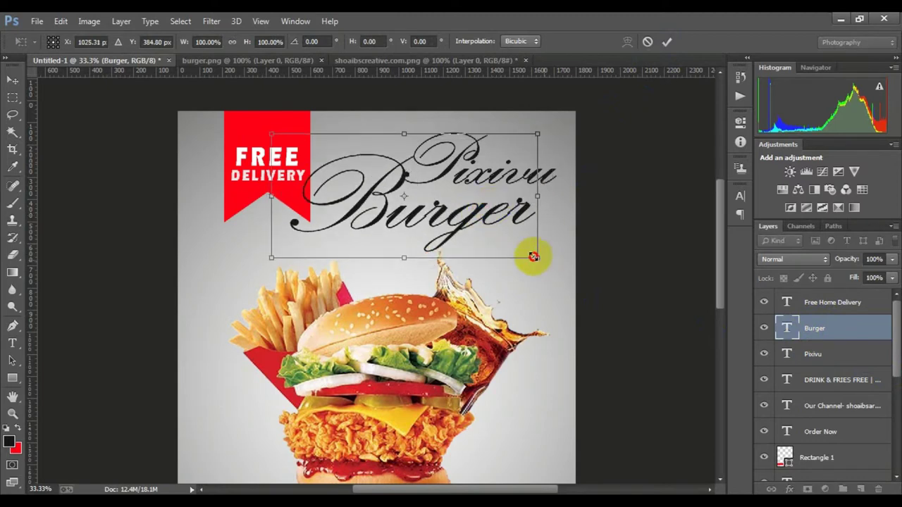
{"action": "left_click_drag", "start_coordinate": [540, 259], "coordinate": [528, 252]}
{"action": "left_click_drag", "start_coordinate": [527, 195], "coordinate": [528, 200]}
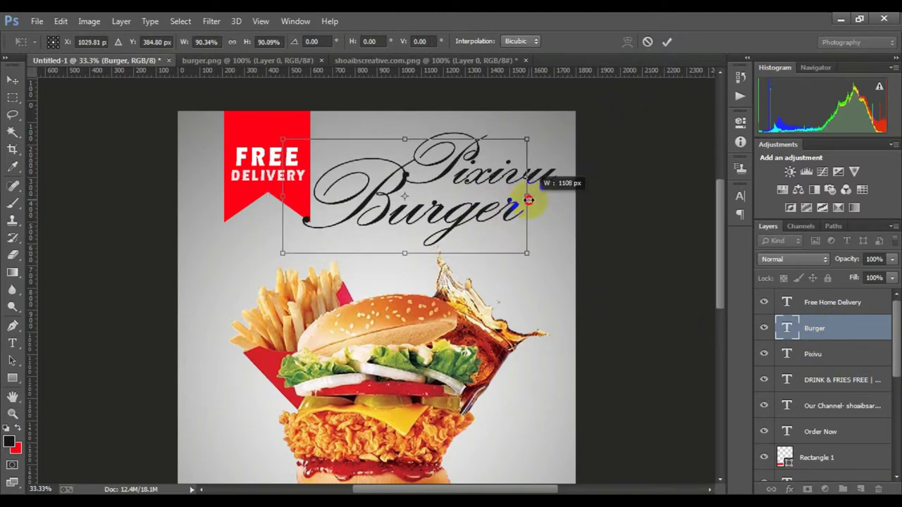
{"action": "left_click", "coordinate": [670, 43]}
- Select both Pixivu and Burger layers and scale the two title lines together
{"action": "left_click", "coordinate": [817, 354], "text": "ctrl"}
{"action": "key", "text": "ctrl+t"}
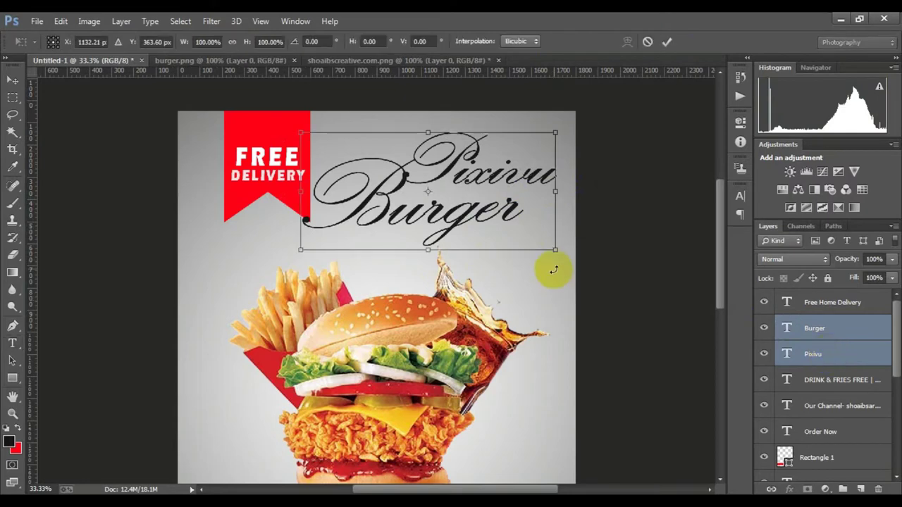
{"action": "left_click_drag", "start_coordinate": [548, 268], "coordinate": [528, 195]}
{"action": "key", "text": "Return"}
{"action": "key", "text": "t"}
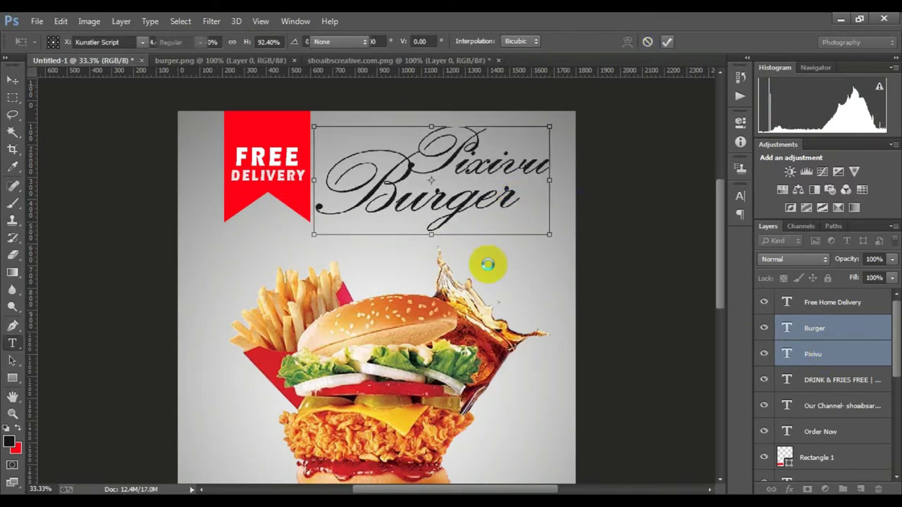
{"action": "scroll", "coordinate": [459, 303], "scroll_direction": "down", "scroll_amount": 2}
{"action": "scroll", "coordinate": [459, 302], "scroll_direction": "down", "scroll_amount": 2}
- Add a SPECIAL | OFFER text line under the Burger title and select its text
{"action": "scroll", "coordinate": [423, 268], "scroll_direction": "up", "scroll_amount": 3}
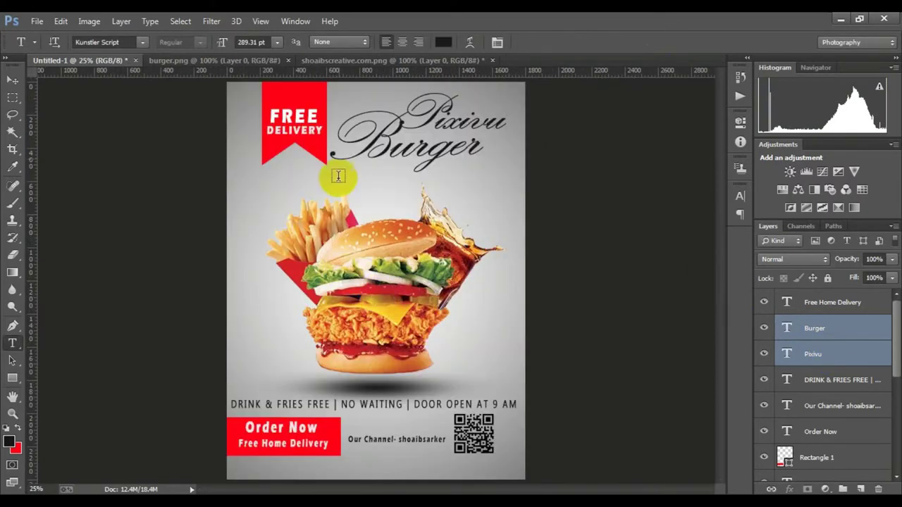
{"action": "left_click", "coordinate": [358, 203]}
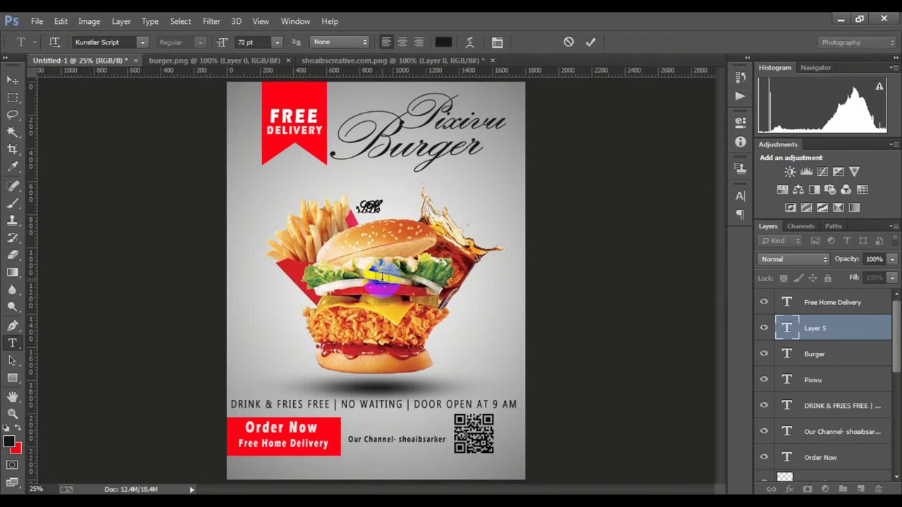
{"action": "left_click", "coordinate": [339, 192]}
{"action": "type", "text": "SPECIAL OFFER"}
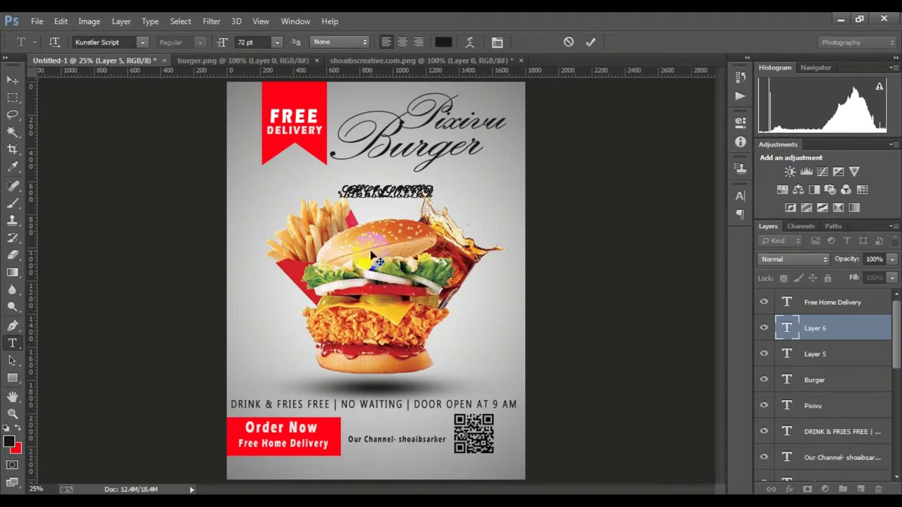
{"action": "left_click", "coordinate": [591, 42]}
{"action": "left_click_drag", "start_coordinate": [423, 191], "coordinate": [308, 198]}
- Try Lucida Bright, Lucida Calligraphy and Kristen ITC, then set SPECIAL | OFFER to Franklin Gothic
{"action": "left_click", "coordinate": [143, 42]}
{"action": "left_click", "coordinate": [171, 162]}
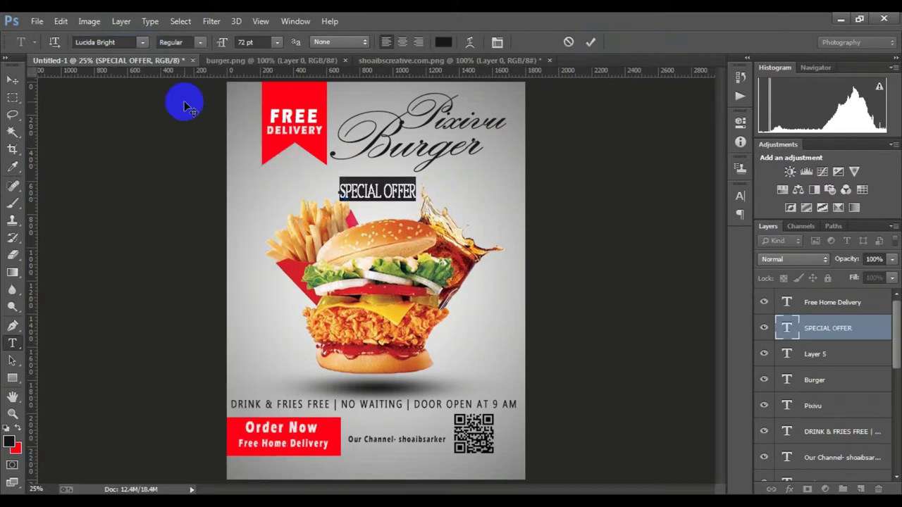
{"action": "left_click", "coordinate": [142, 42]}
{"action": "left_click", "coordinate": [171, 76]}
{"action": "left_click", "coordinate": [142, 41]}
{"action": "left_click", "coordinate": [191, 173]}
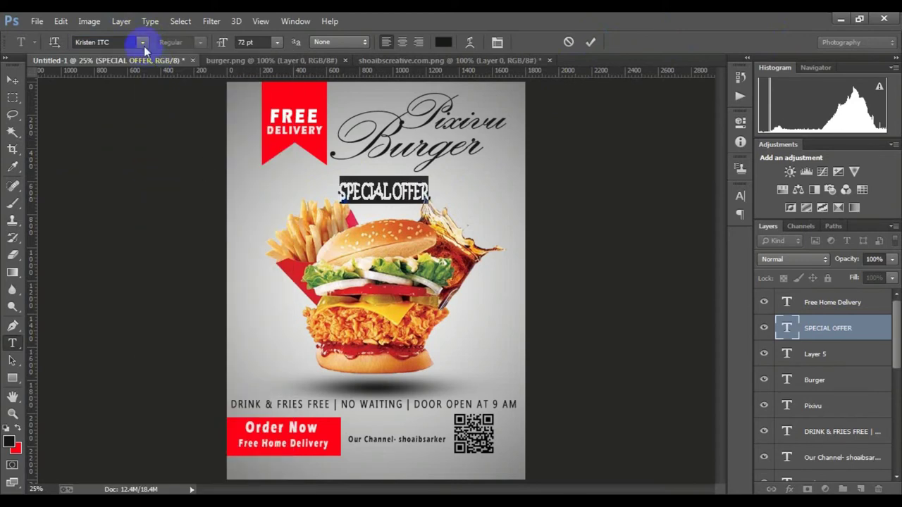
{"action": "left_click", "coordinate": [142, 42]}
{"action": "scroll", "coordinate": [171, 157], "scroll_direction": "up", "scroll_amount": 3}
{"action": "left_click", "coordinate": [141, 113]}
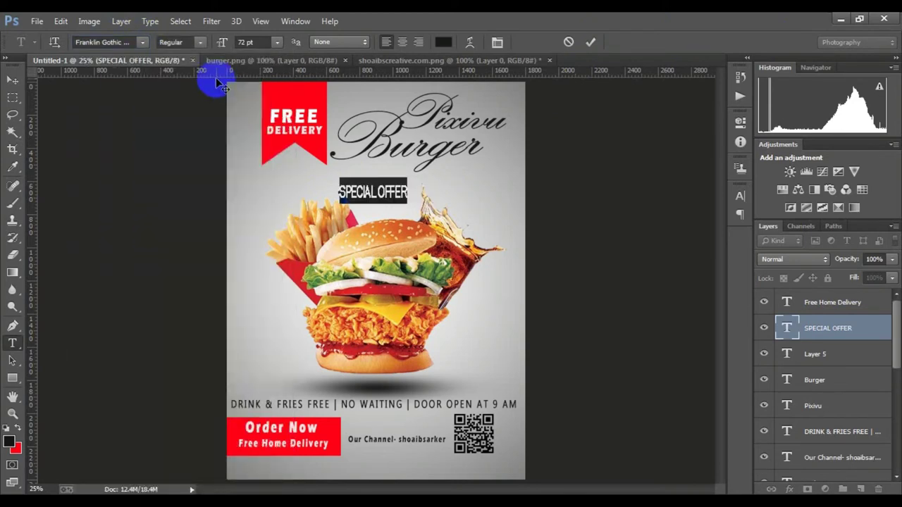
- Set the SPECIAL | OFFER letter tracking to 460 in the Character panel
{"action": "left_click", "coordinate": [497, 42]}
{"action": "left_click", "coordinate": [663, 240]}
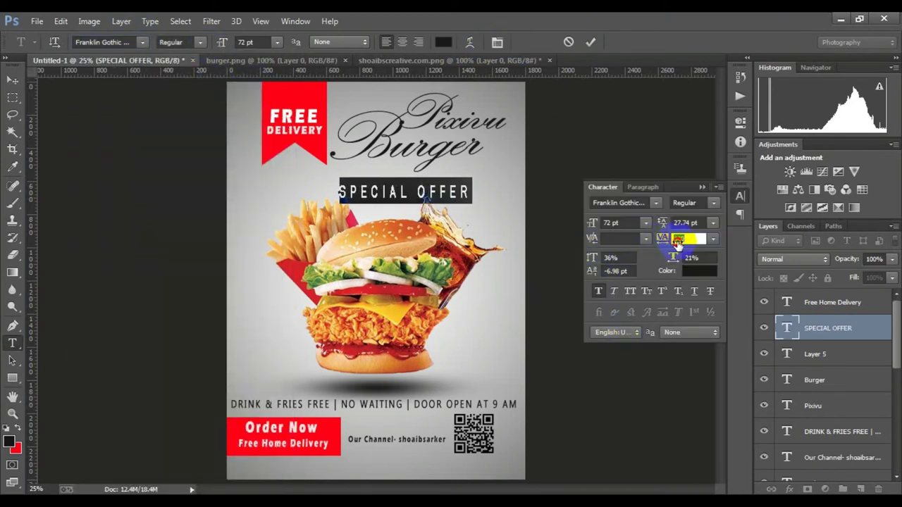
{"action": "left_click", "coordinate": [590, 42]}
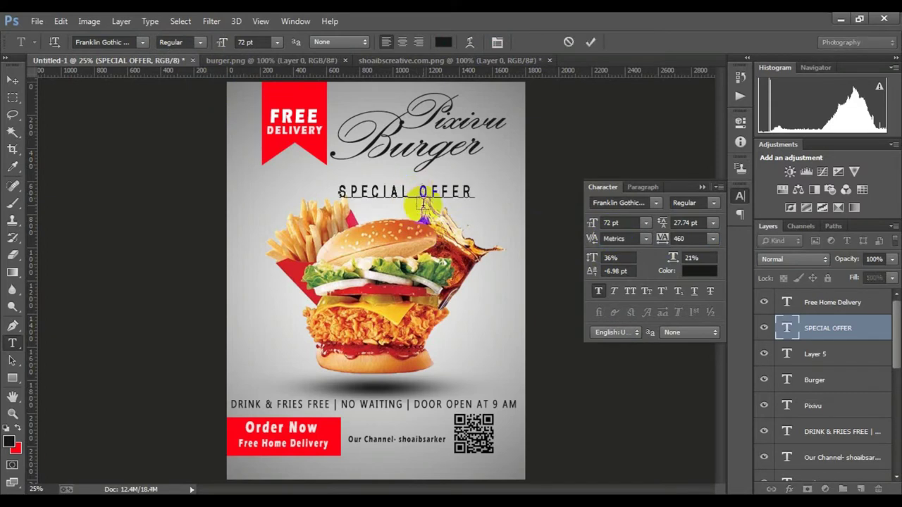
{"action": "type", "text": "|"}
{"action": "left_click", "coordinate": [590, 42]}
- Shrink the SPECIAL | OFFER line to about half size
{"action": "key", "text": "ctrl+t"}
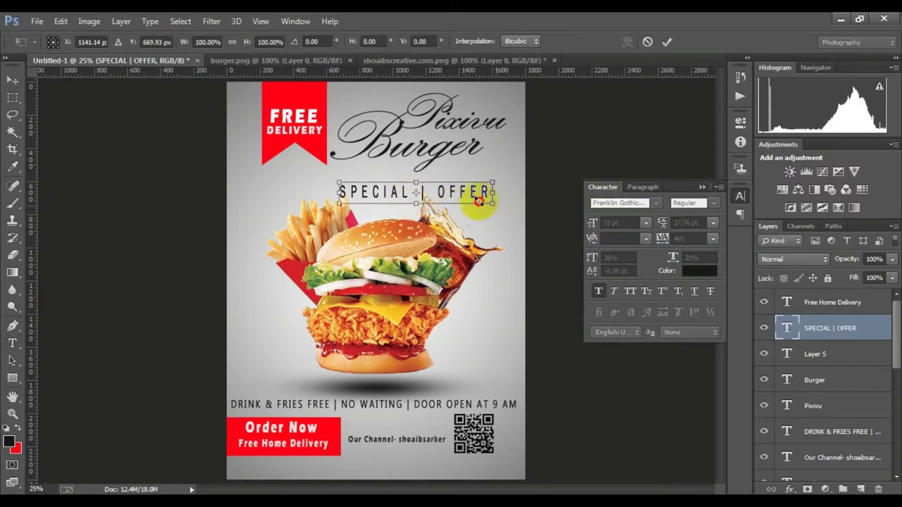
{"action": "mouse_move", "coordinate": [487, 202]}
{"action": "left_mouse_down"}
{"action": "mouse_move", "coordinate": [413, 191]}
{"action": "mouse_move", "coordinate": [360, 198]}
{"action": "mouse_move", "coordinate": [335, 188]}
{"action": "left_mouse_up"}
{"action": "key", "text": "Return"}
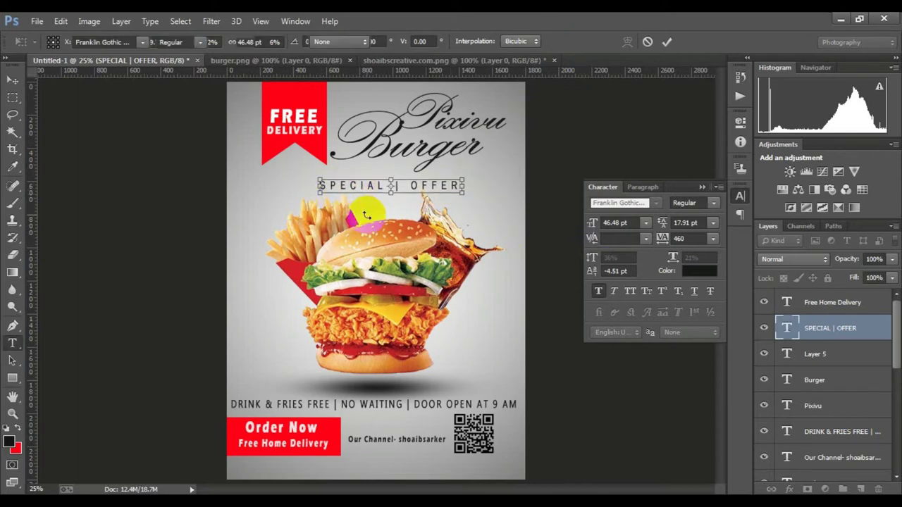
{"action": "scroll", "coordinate": [381, 282], "scroll_direction": "down", "scroll_amount": 3}
{"action": "scroll", "coordinate": [381, 300], "scroll_direction": "up", "scroll_amount": 2}
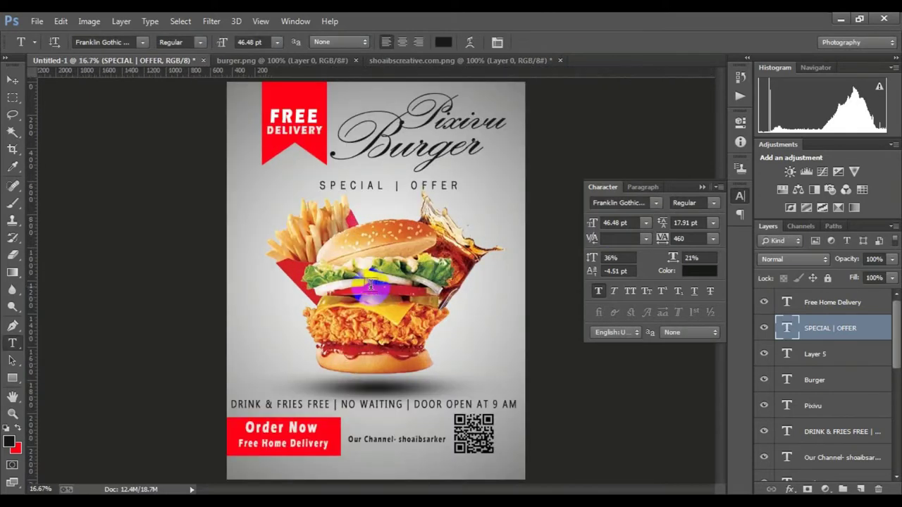
- Close the Character panel and flatten all layers into the Background
{"action": "left_click", "coordinate": [702, 189]}
{"action": "scroll", "coordinate": [825, 387], "scroll_direction": "down", "scroll_amount": 10}
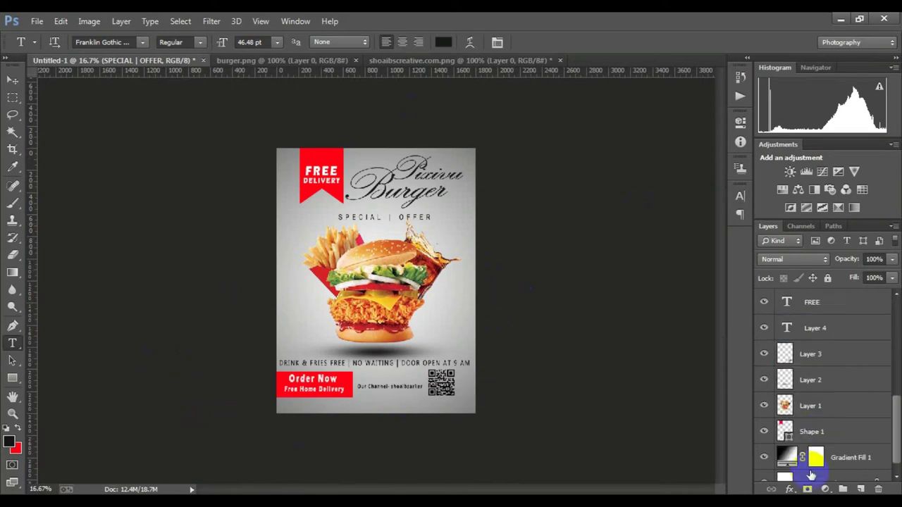
{"action": "right_click", "coordinate": [818, 463]}
{"action": "left_click", "coordinate": [782, 374]}
- Discard the stray empty text layer
{"action": "left_click", "coordinate": [428, 280]}
{"action": "left_click", "coordinate": [591, 41]}
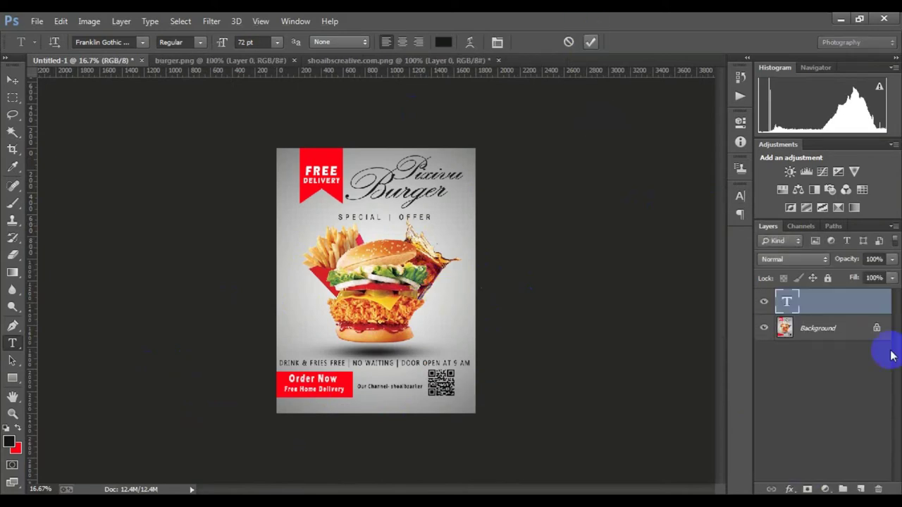
{"action": "scroll", "coordinate": [384, 310], "scroll_direction": "down", "scroll_amount": 1}
{"action": "scroll", "coordinate": [384, 310], "scroll_direction": "down", "scroll_amount": 2}
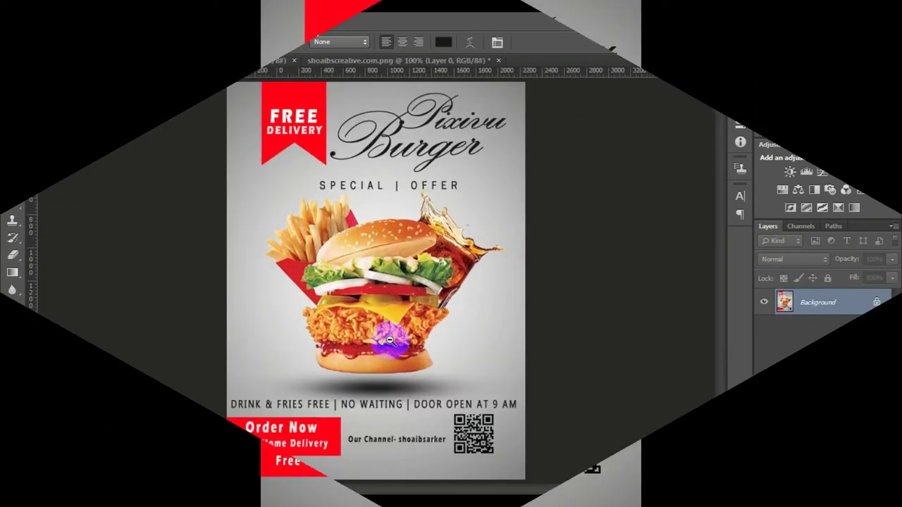